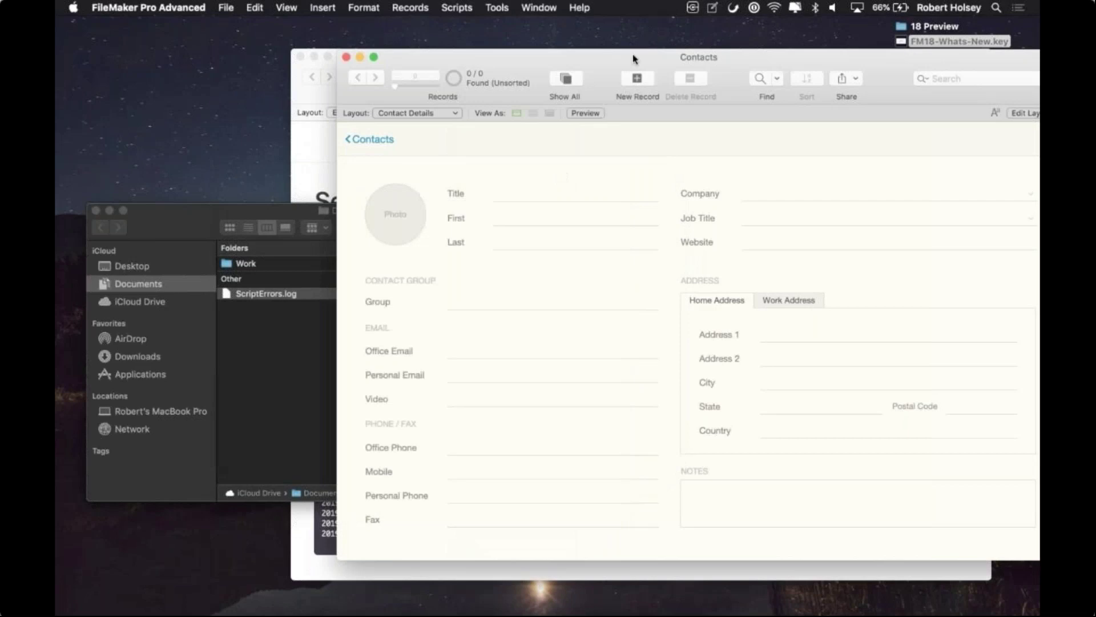
# Step: Bring the Contacts window forward and show its Scripts menu
pyautogui.click(456, 7)
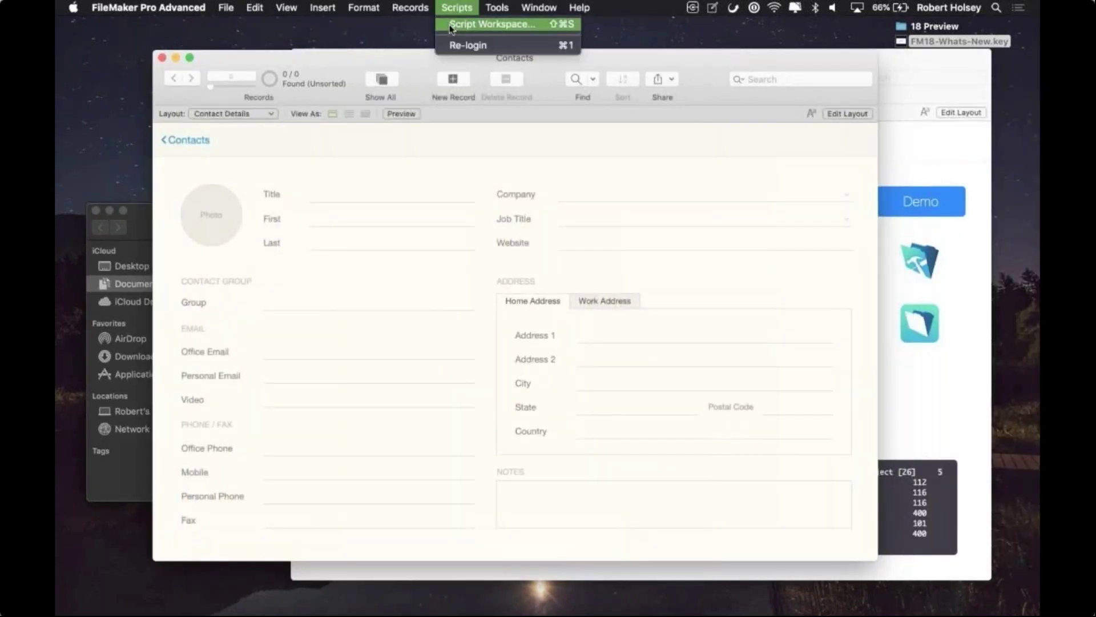
pyautogui.click(477, 24)
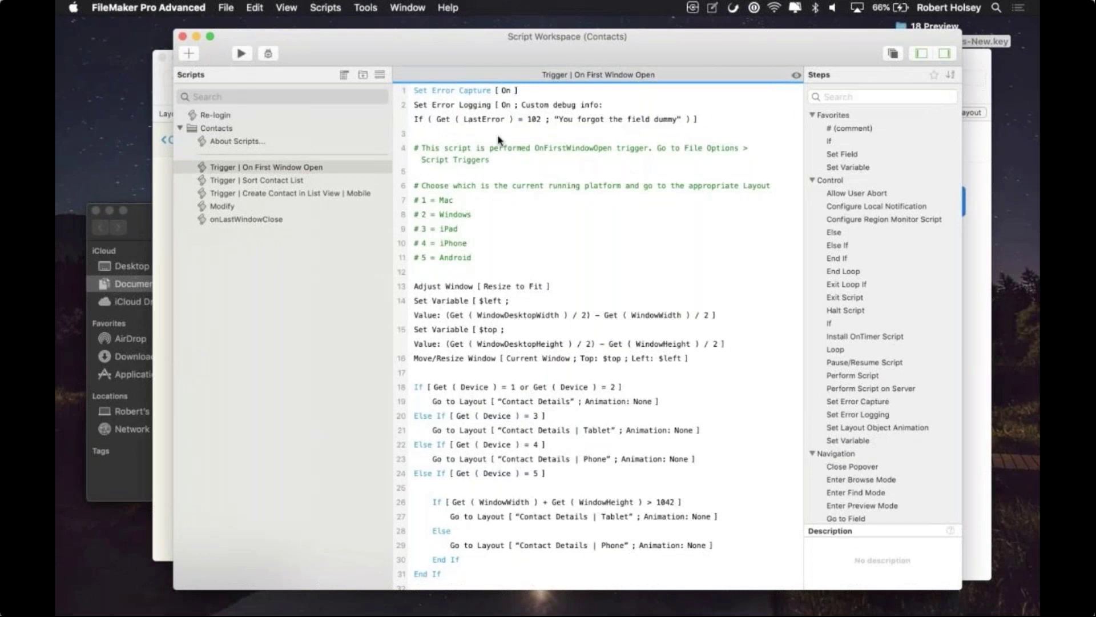
pyautogui.click(461, 117)
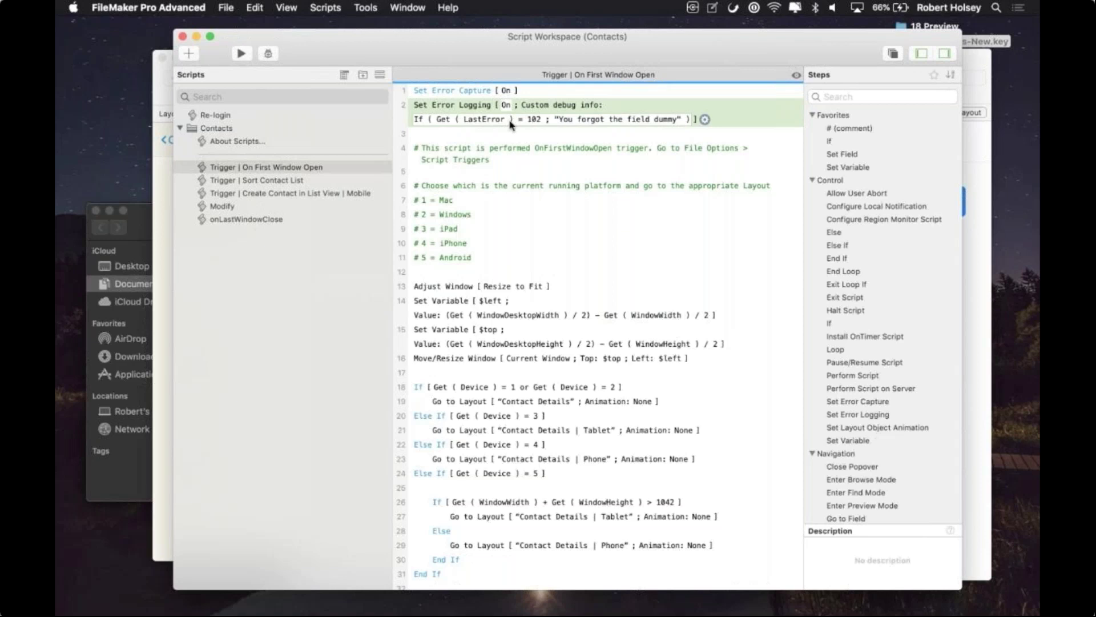
pyautogui.click(182, 36)
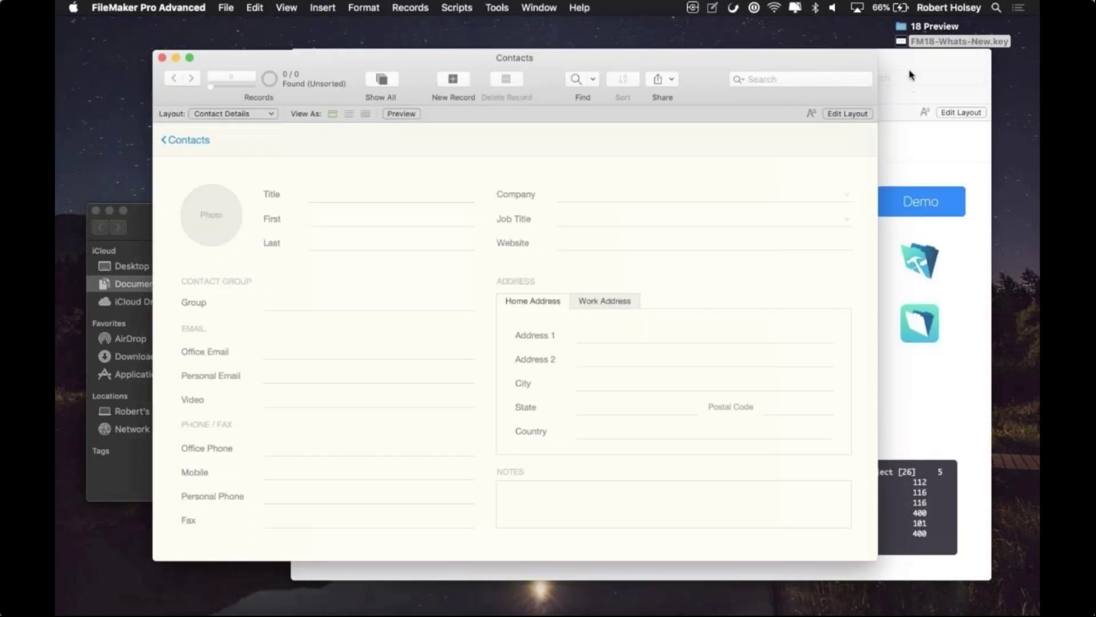
pyautogui.click(911, 75)
# Step: Show the Preview file's Data File I/O Script Steps page and launch the Files Script Steps demo
pyautogui.moveTo(910, 74); pyautogui.dragTo(849, 65)
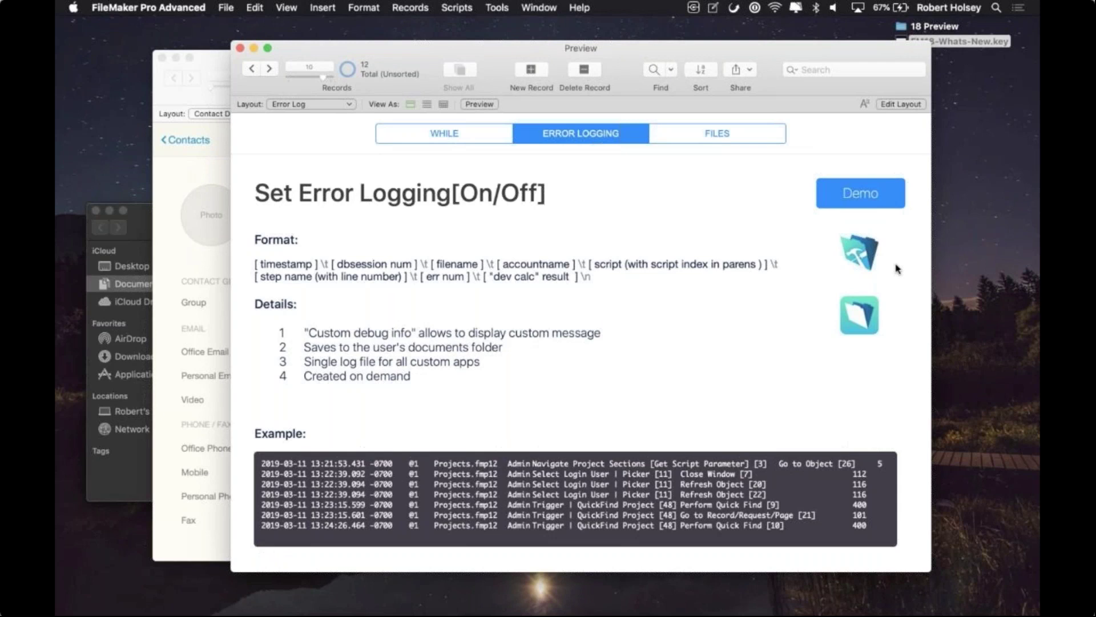
pyautogui.click(739, 138)
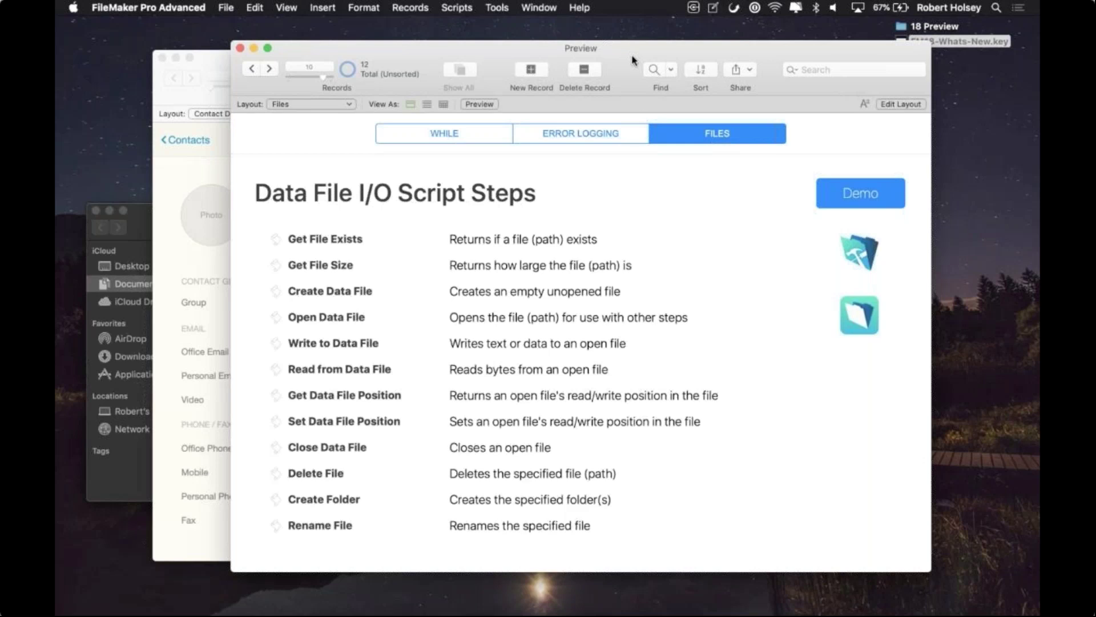
pyautogui.click(861, 183)
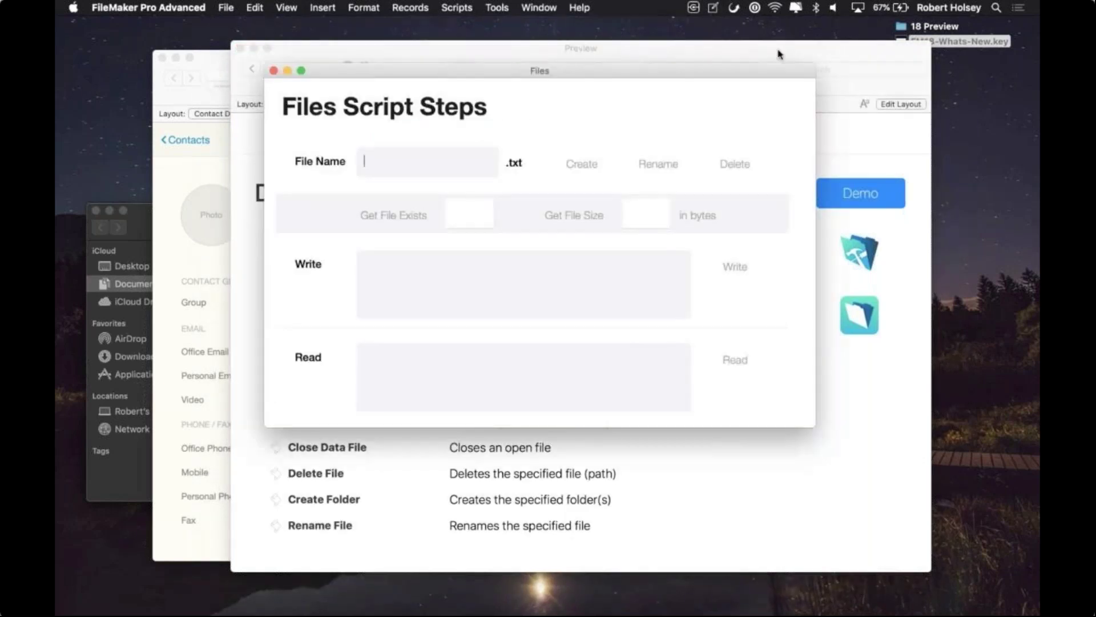
# Step: Enter 'myfile' as the file name and create myfile.txt on the desktop
pyautogui.click(829, 159)
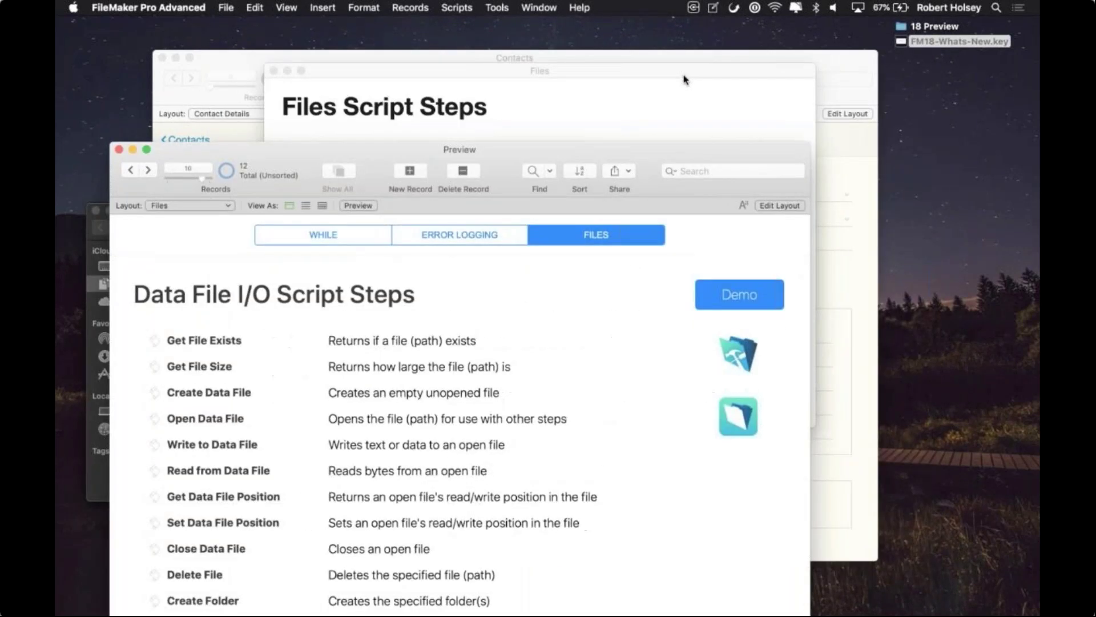
pyautogui.moveTo(682, 76); pyautogui.dragTo(893, 343)
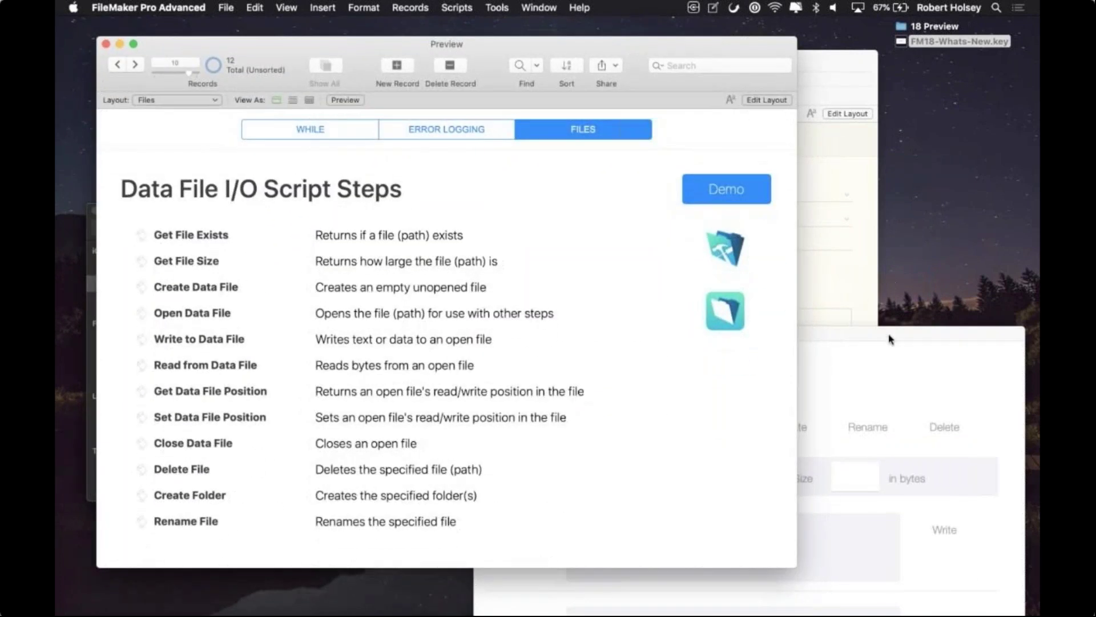
pyautogui.moveTo(889, 339); pyautogui.dragTo(647, 122)
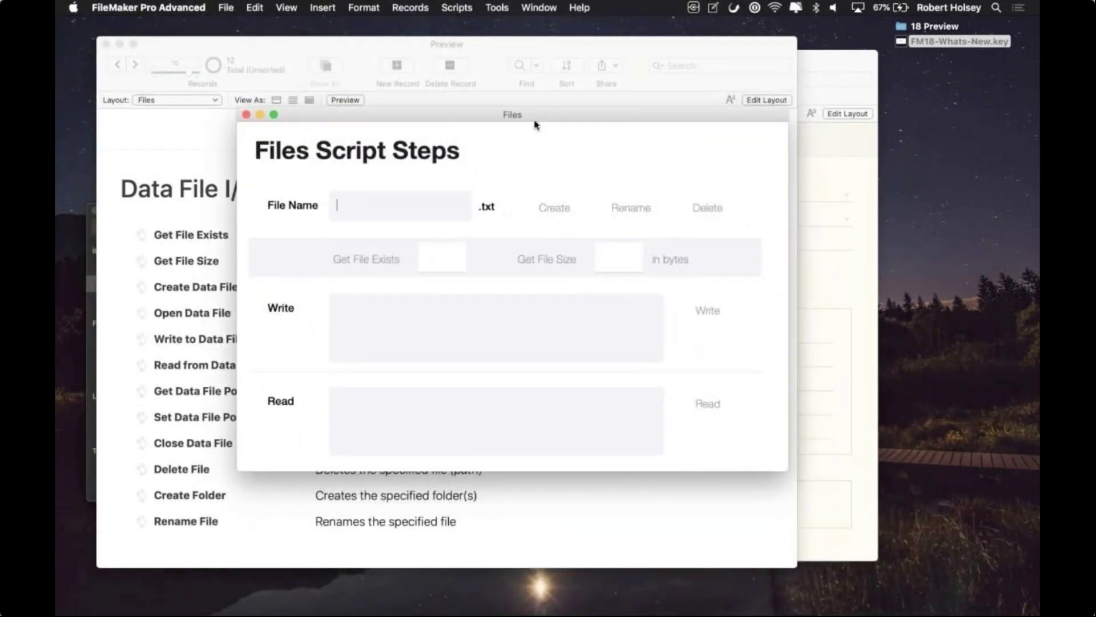
pyautogui.write('myfile')
pyautogui.click(568, 142)
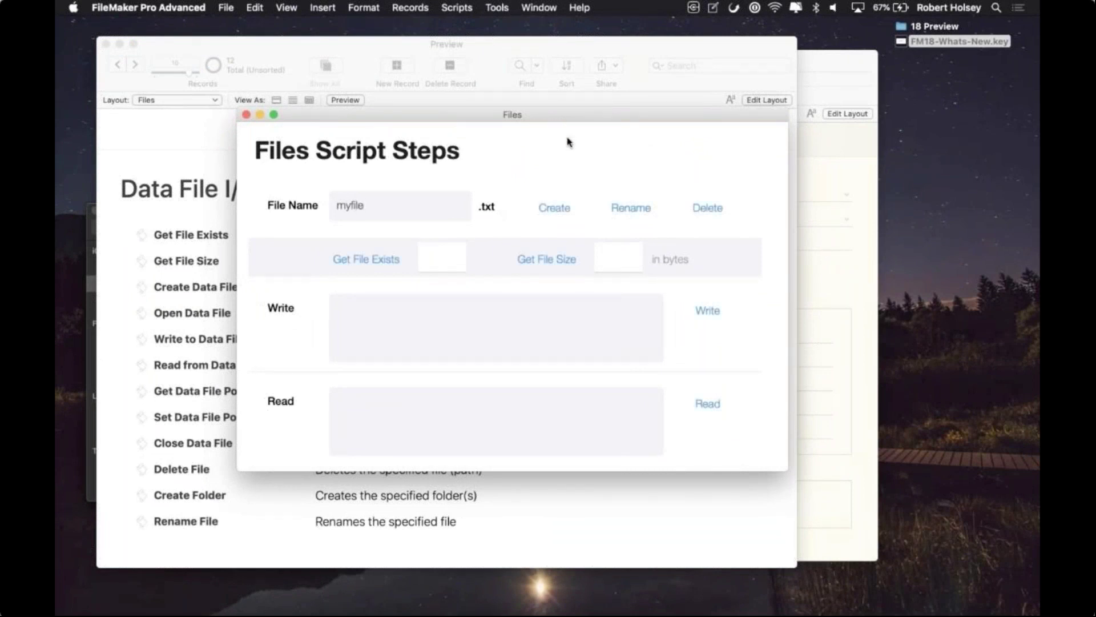
pyautogui.click(568, 212)
# Step: Open myfile.txt in TextEdit to confirm it is empty, then close it
pyautogui.doubleClick(929, 58)
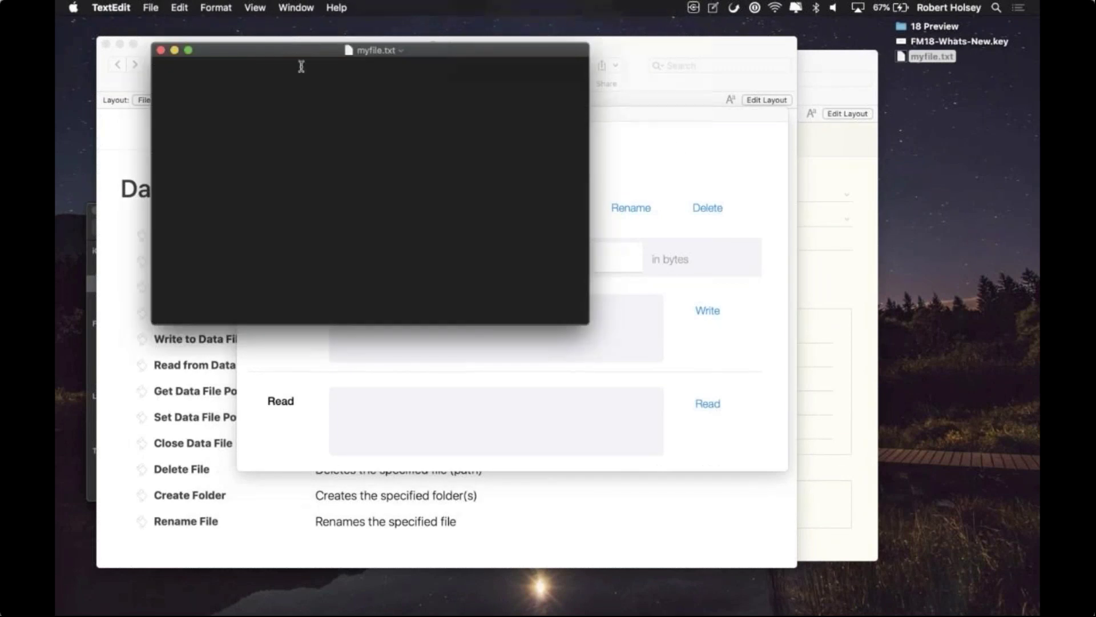
pyautogui.moveTo(286, 50); pyautogui.dragTo(681, 97)
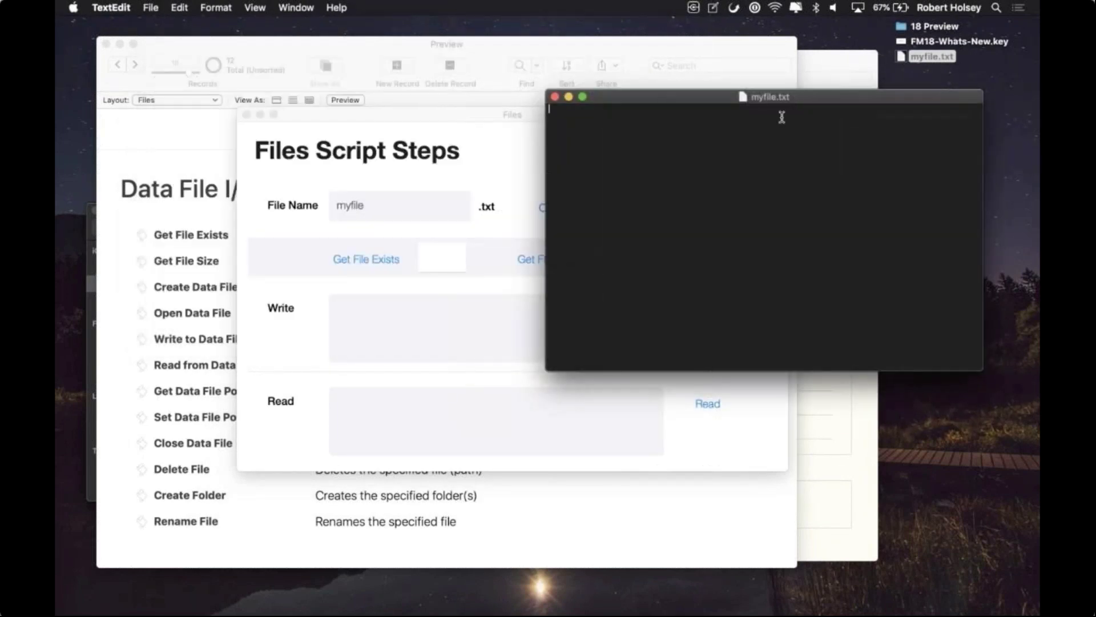
pyautogui.click(555, 96)
pyautogui.click(484, 208)
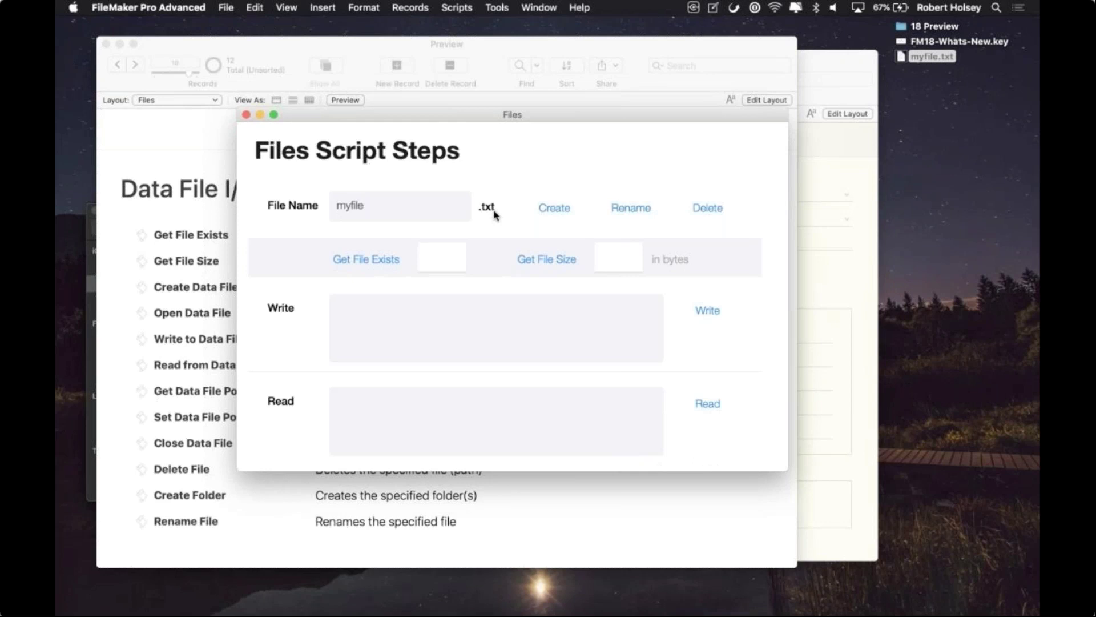
# Step: Rename the file to yourfile.txt, then check that it exists and get its size
pyautogui.click(488, 211)
pyautogui.click(361, 208)
pyautogui.press('super+a')
pyautogui.write('yourfile')
pyautogui.click(574, 222)
pyautogui.click(632, 208)
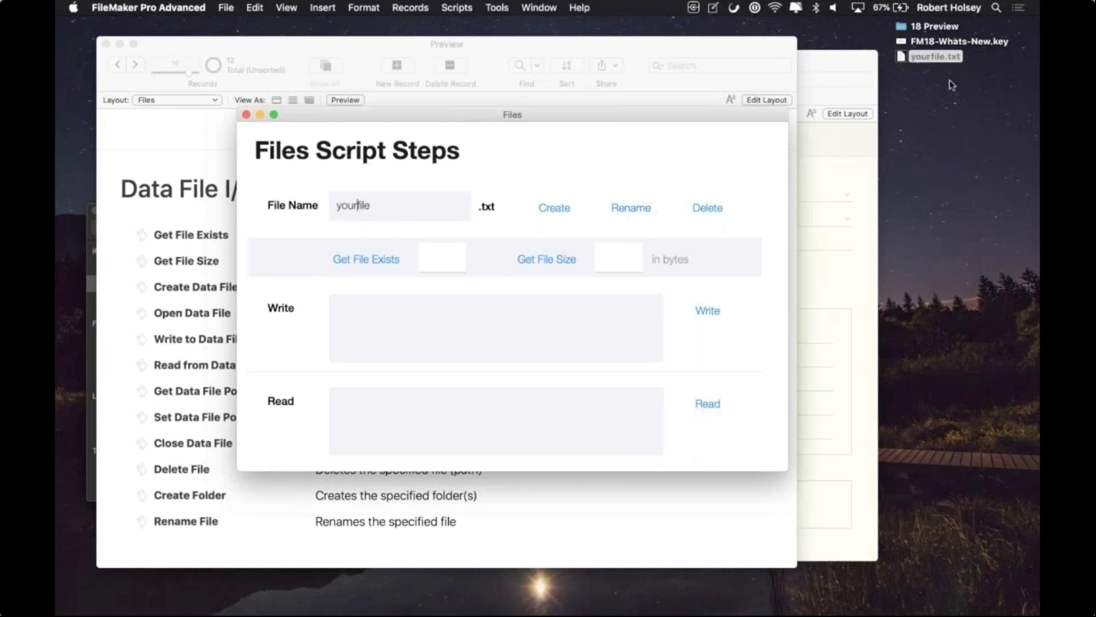
pyautogui.click(366, 263)
pyautogui.click(561, 264)
# Step: Write 'hello world' to yourfile.txt, verify it in TextEdit, read it back, then delete the file
pyautogui.click(627, 330)
pyautogui.write('hello world')
pyautogui.click(707, 314)
pyautogui.doubleClick(925, 57)
pyautogui.press('super+a')
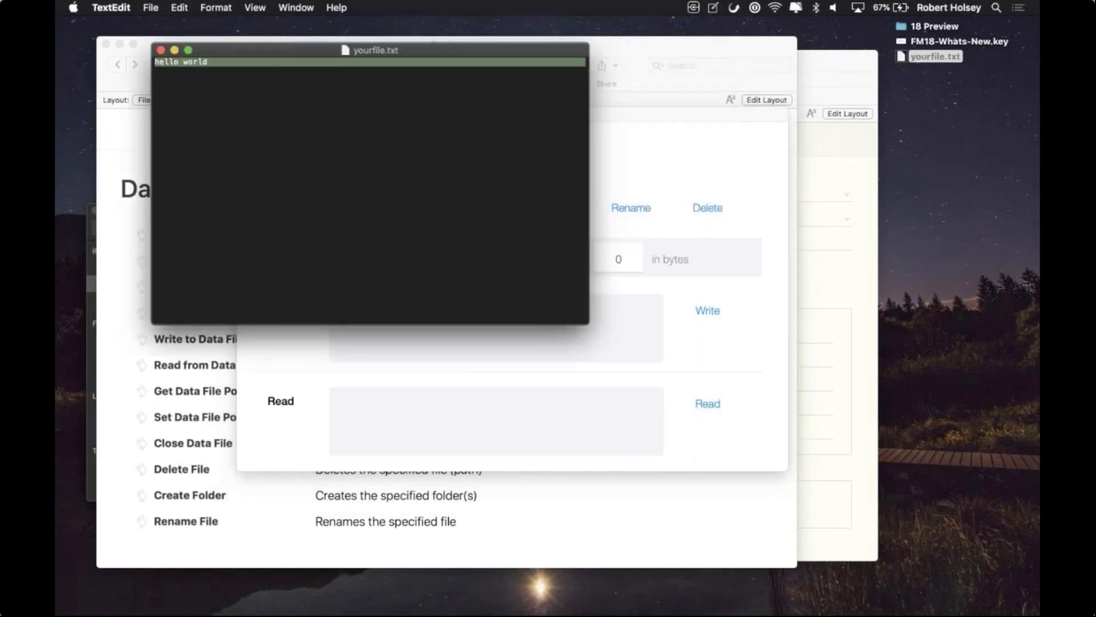
pyautogui.click(160, 50)
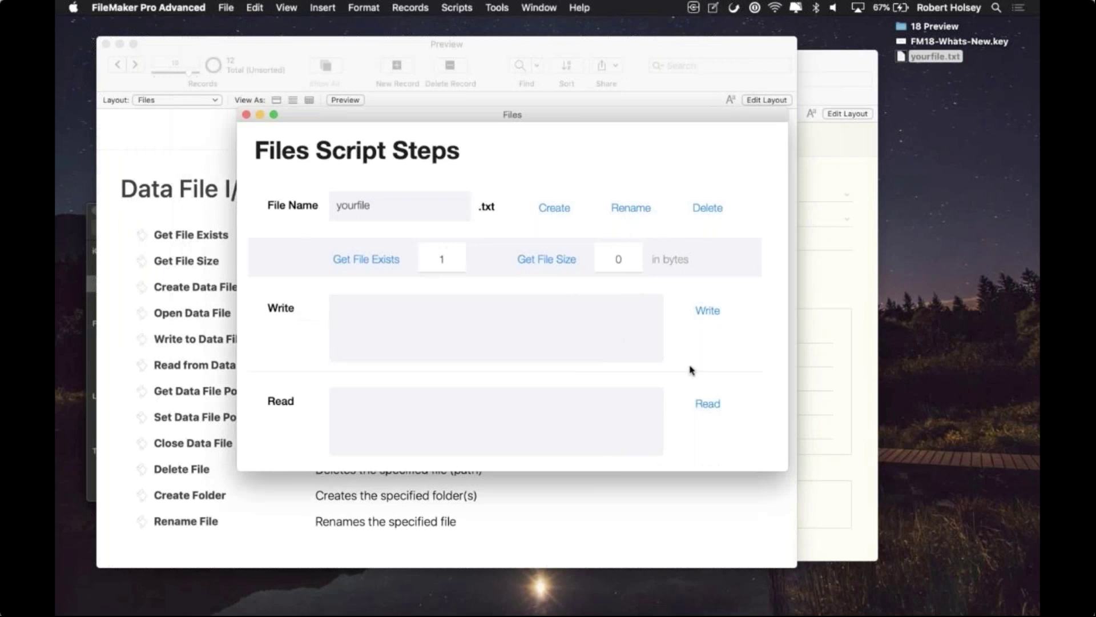
pyautogui.click(707, 404)
pyautogui.click(715, 206)
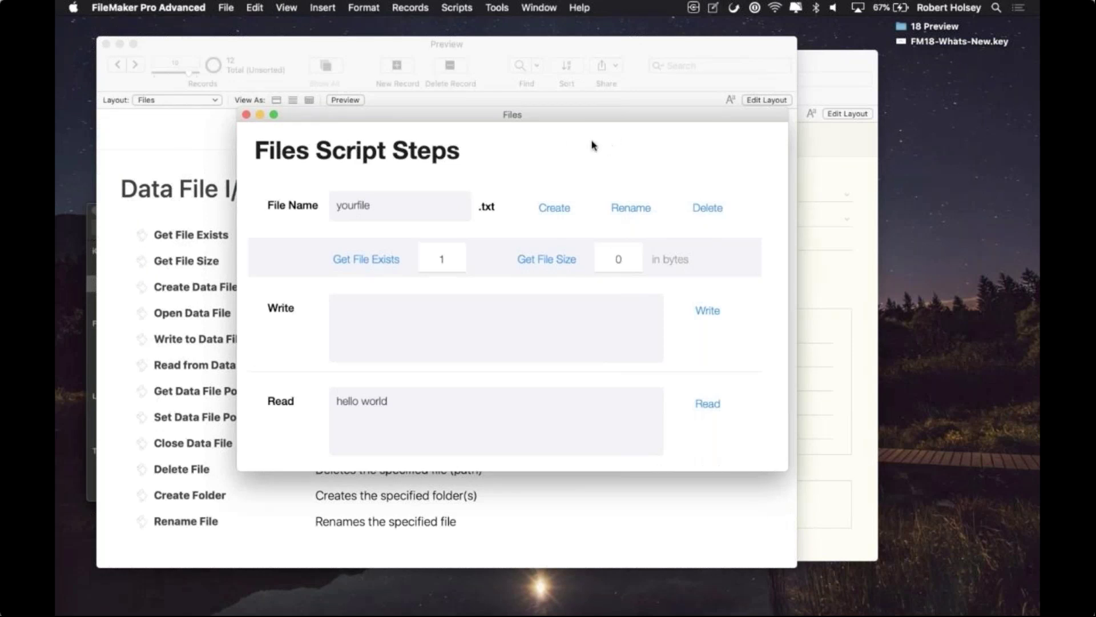
# Step: Close the Files demo, minimize the Preview window and close Finder, leaving the Contacts window
pyautogui.click(245, 115)
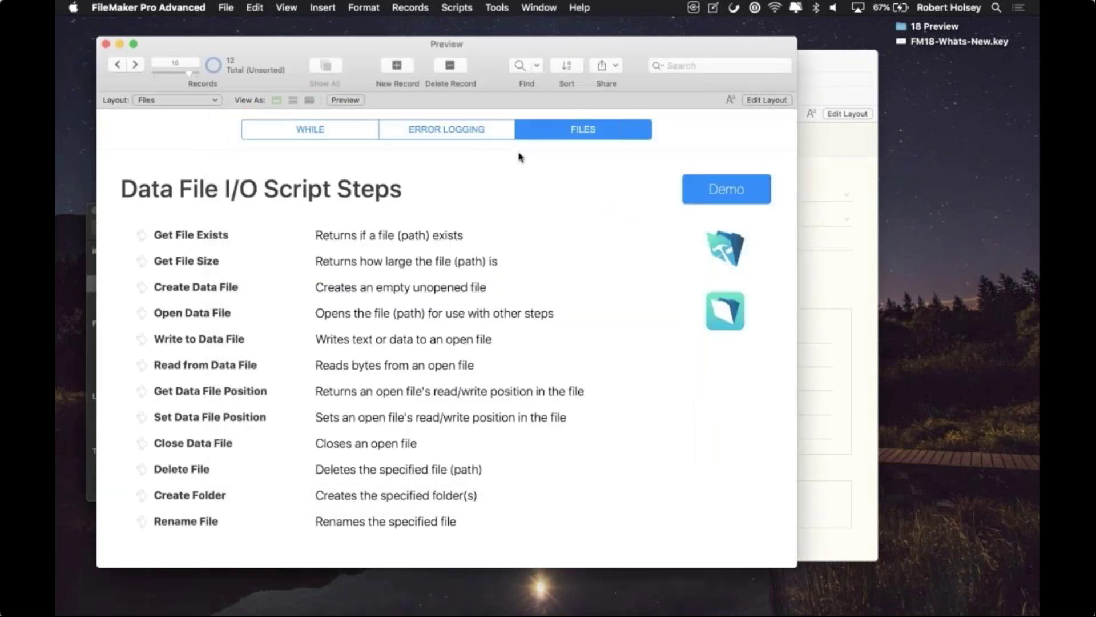
pyautogui.click(496, 130)
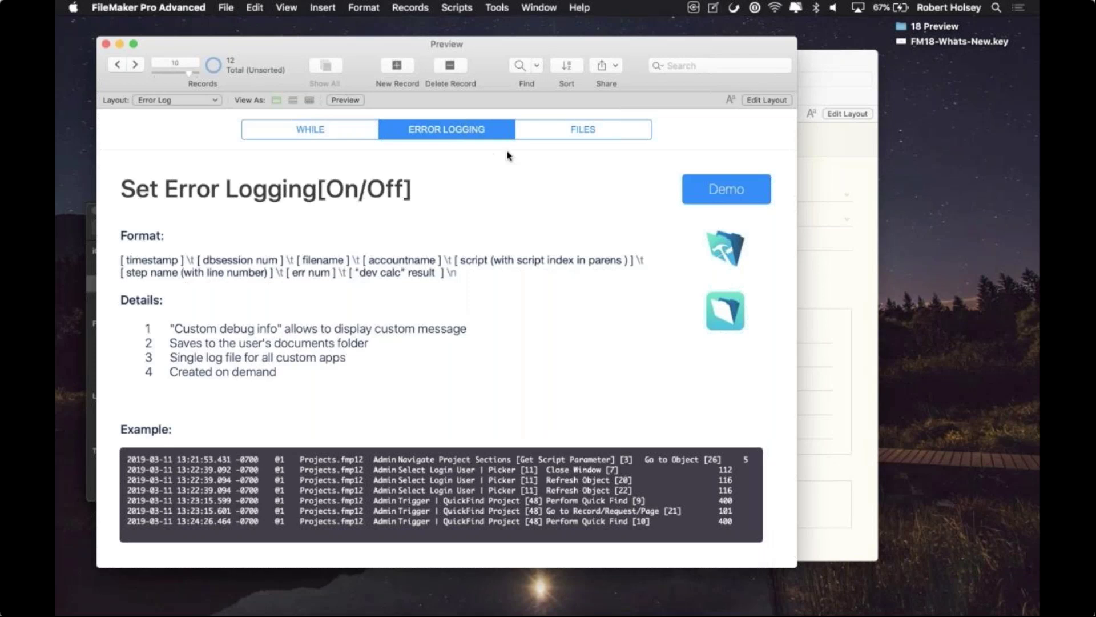
pyautogui.click(578, 126)
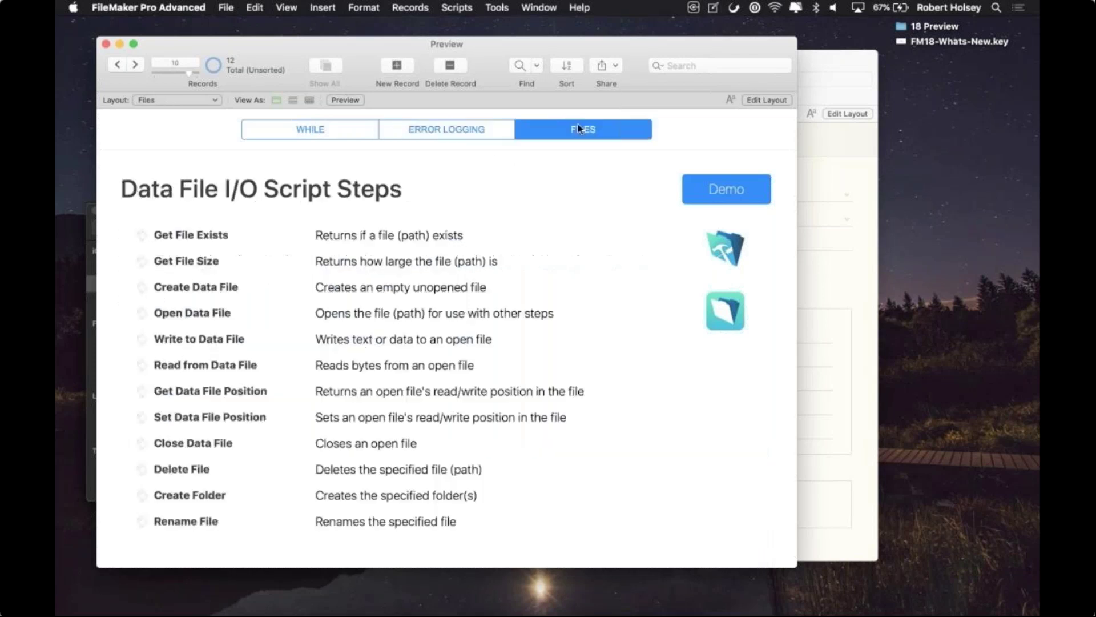
pyautogui.click(119, 44)
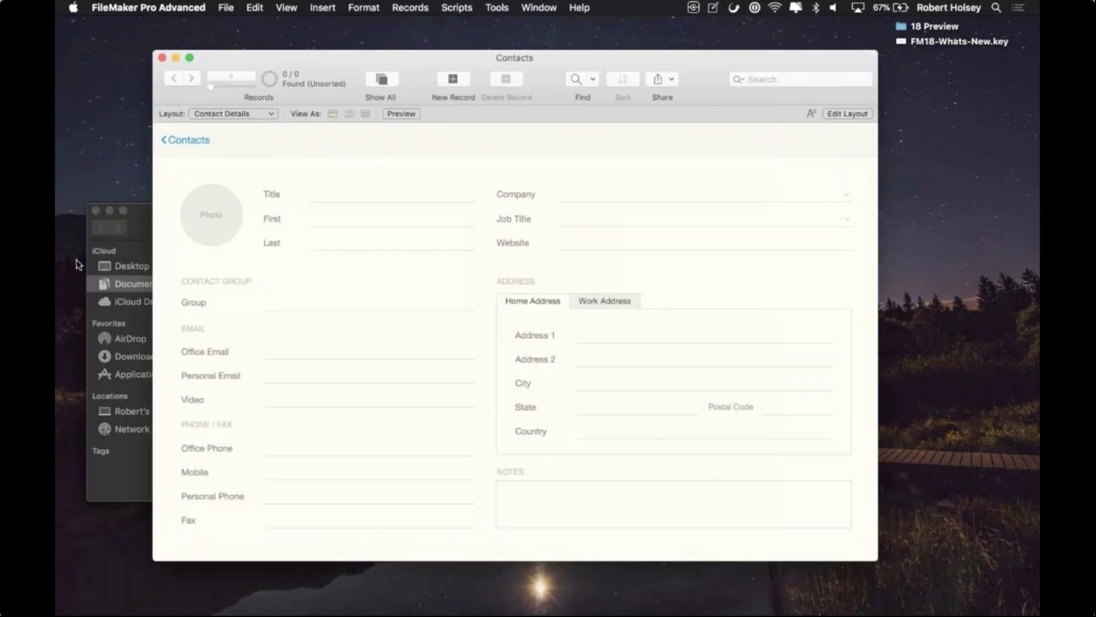
pyautogui.click(95, 211)
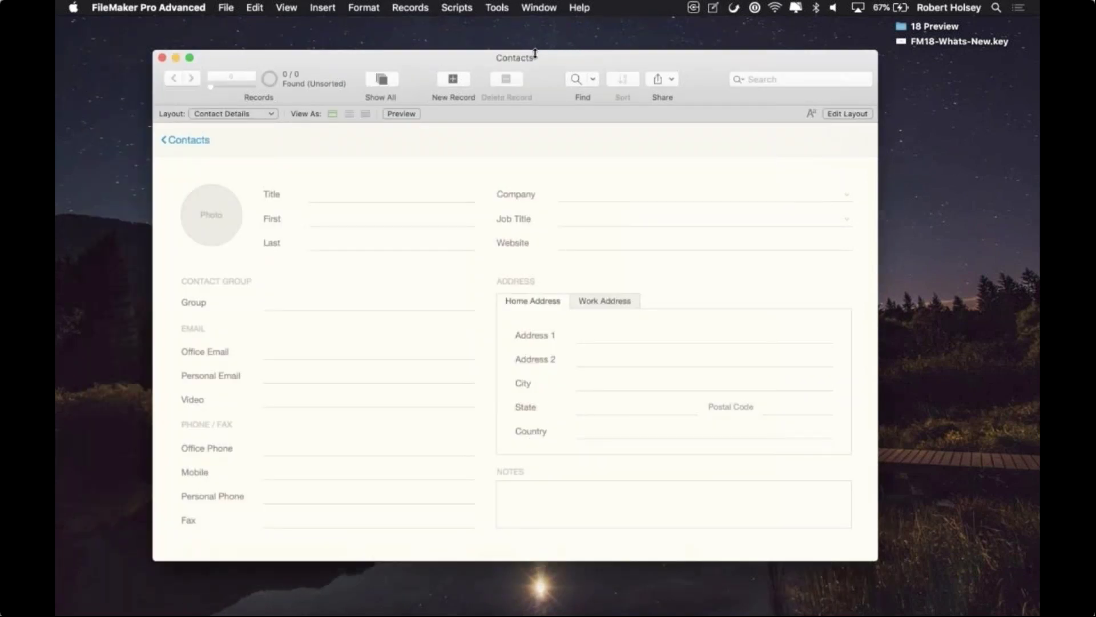
pyautogui.moveTo(525, 62); pyautogui.dragTo(530, 74)
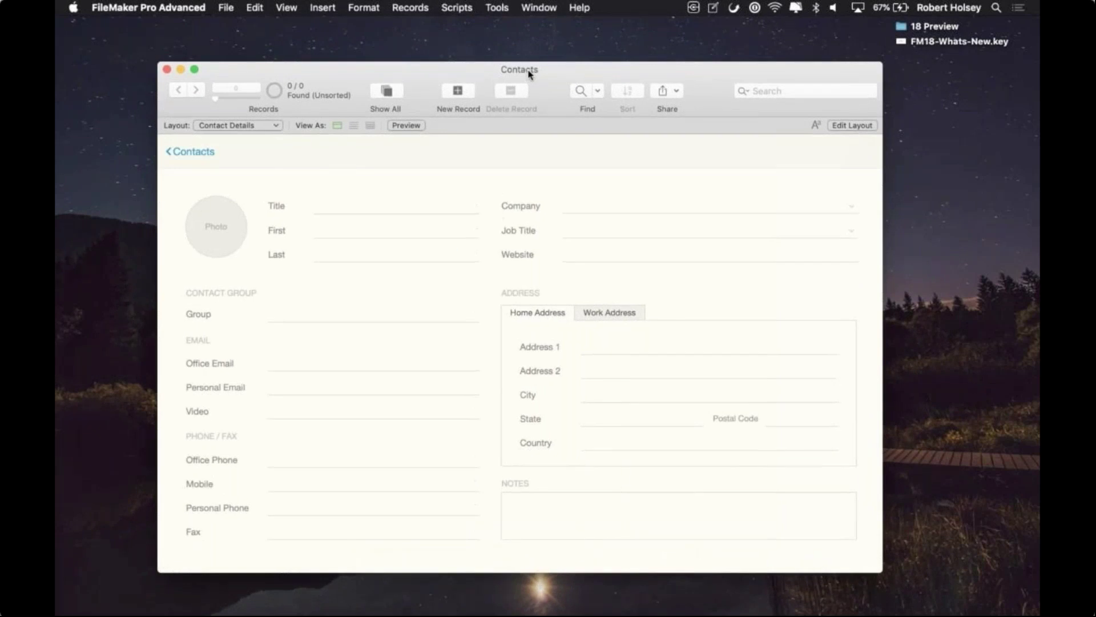
pyautogui.click(226, 8)
# Step: Open Manage Security for Contacts, select the first eight accounts and view their privilege set choices
pyautogui.moveTo(227, 154)
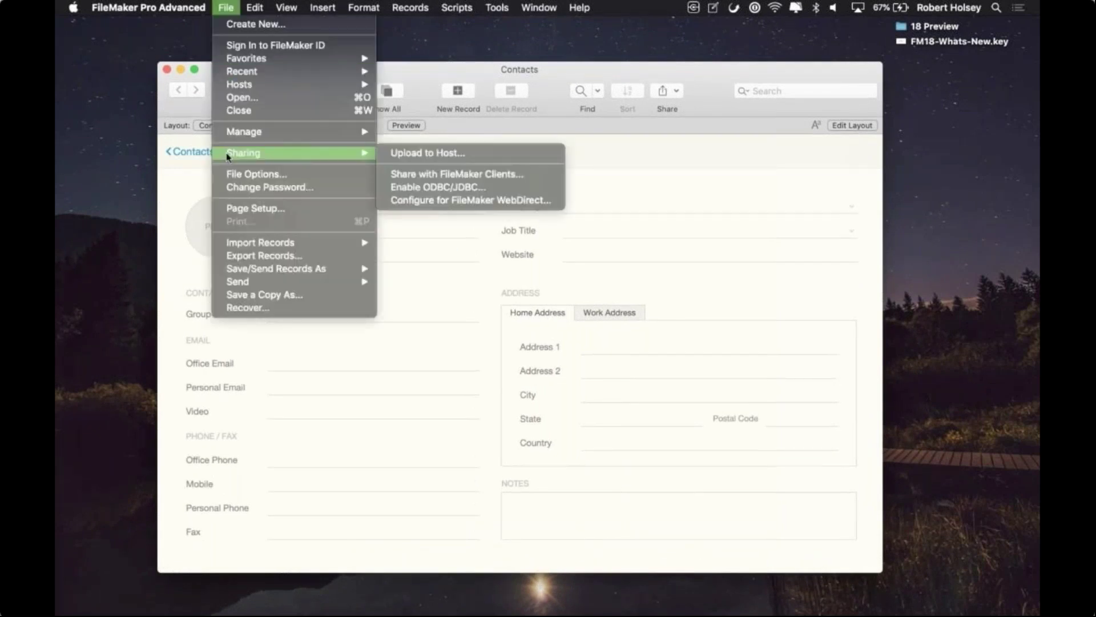
pyautogui.moveTo(233, 131)
pyautogui.click(421, 147)
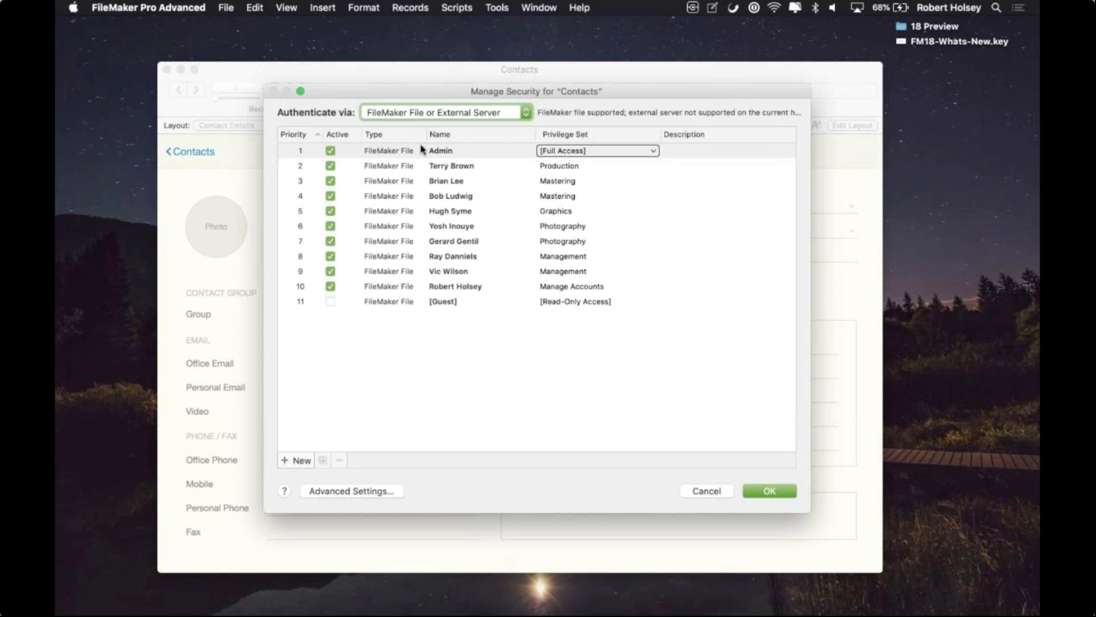
pyautogui.click(329, 181)
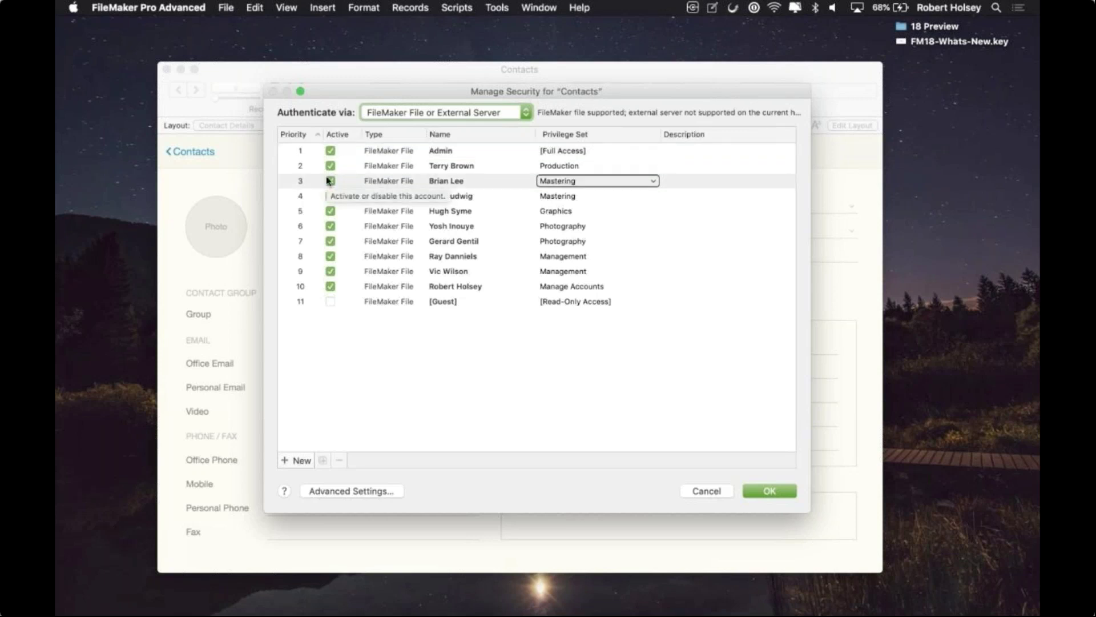
pyautogui.moveTo(328, 180); pyautogui.dragTo(306, 140)
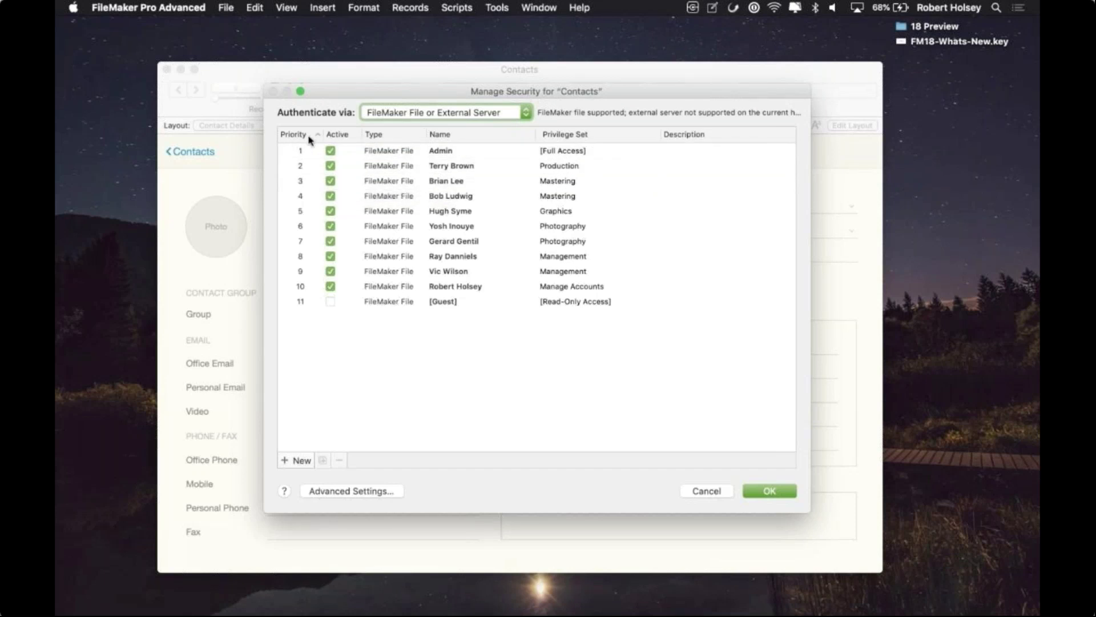
pyautogui.moveTo(321, 142); pyautogui.dragTo(323, 198)
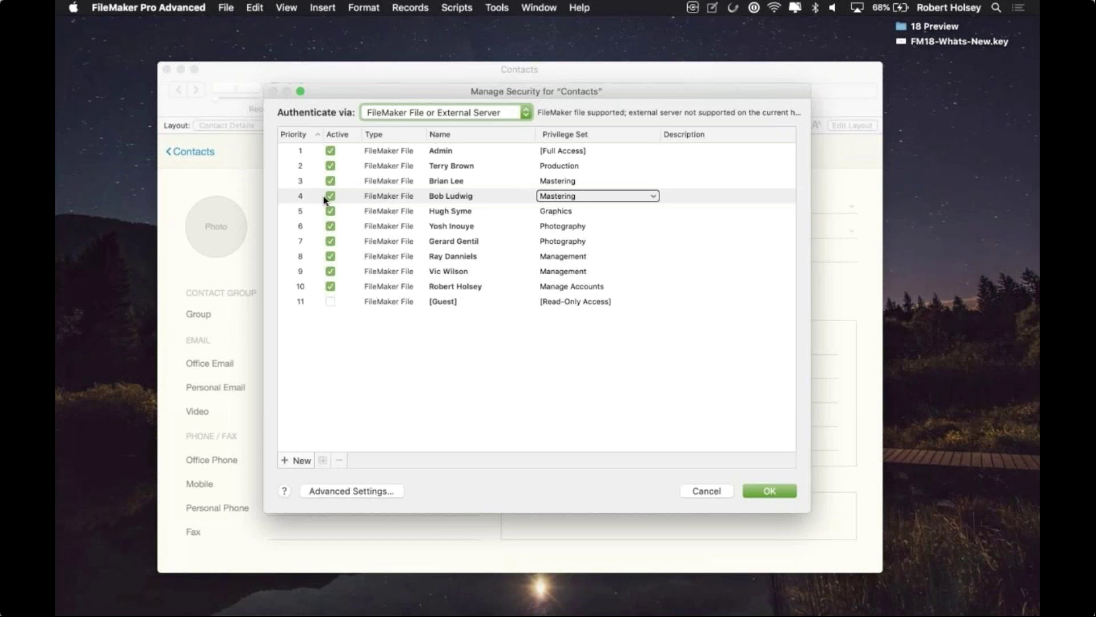
pyautogui.moveTo(324, 199); pyautogui.dragTo(368, 254)
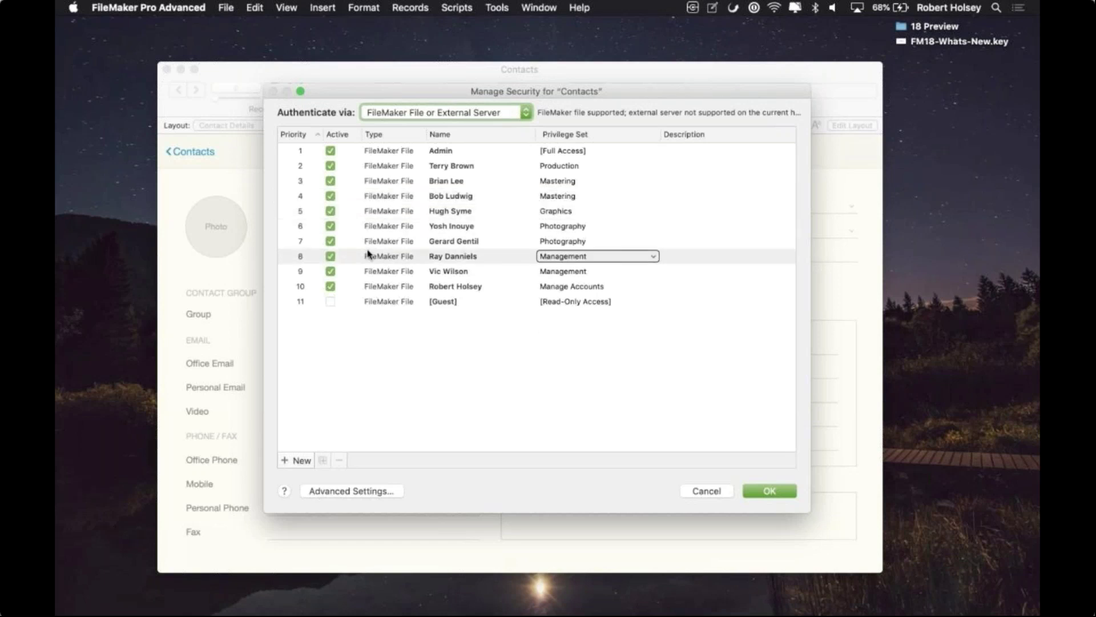
pyautogui.keyDown('shift'); pyautogui.click(434, 150); pyautogui.keyUp('shift')
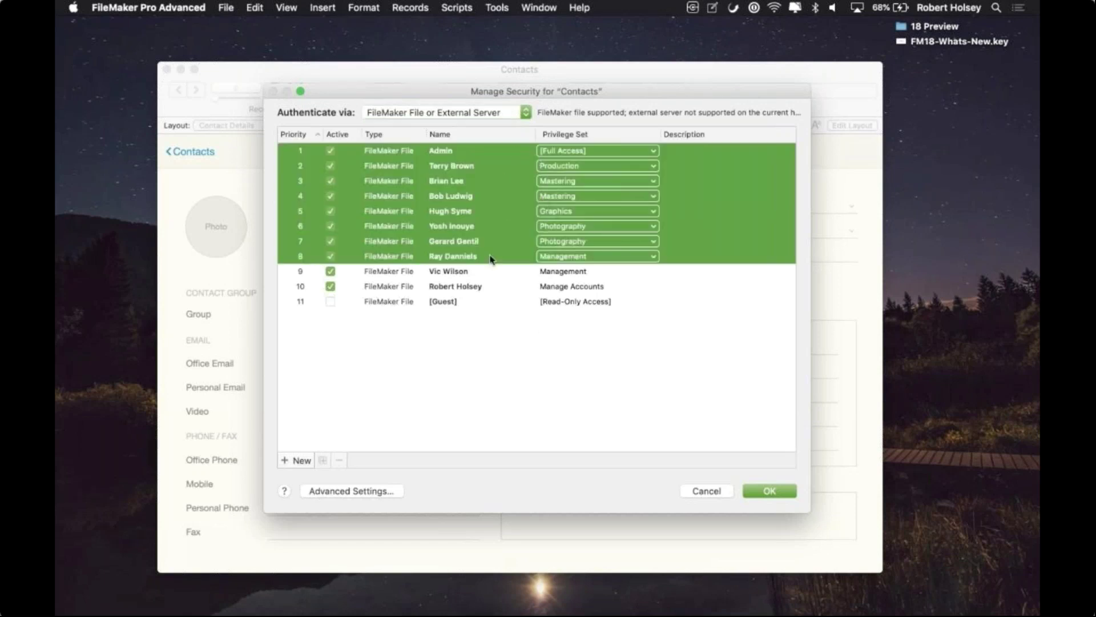
pyautogui.click(601, 182)
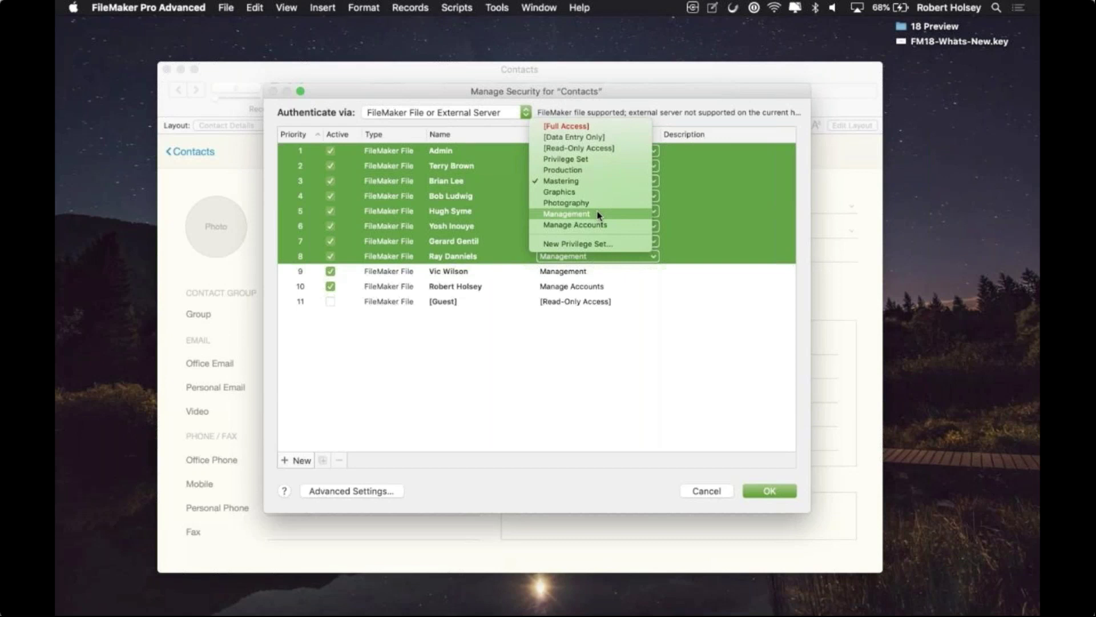
pyautogui.click(617, 96)
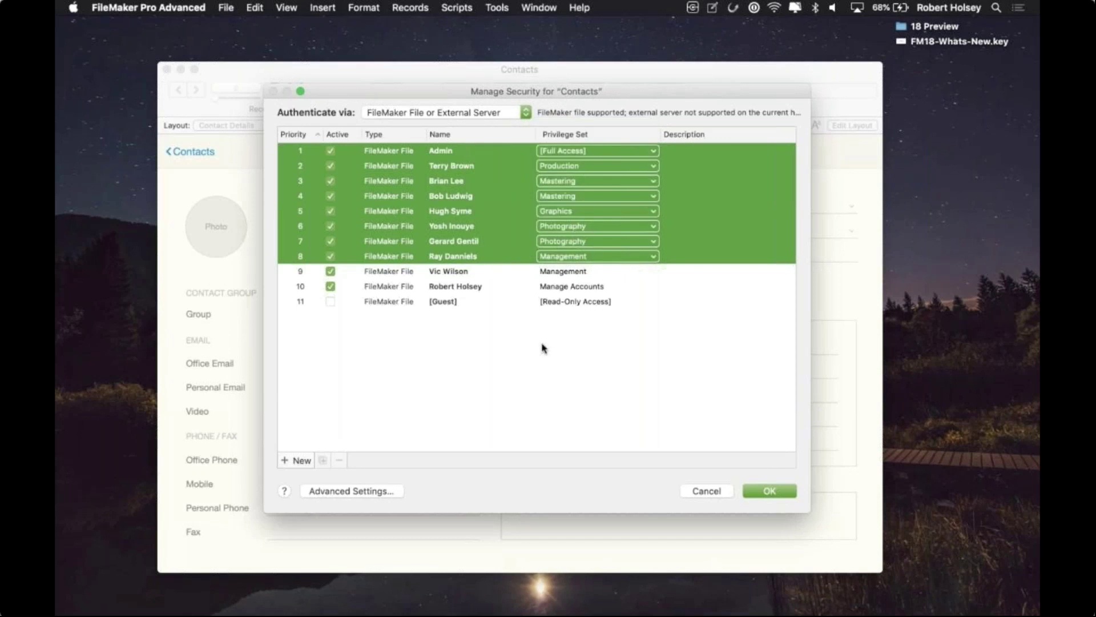
# Step: Deselect all accounts, then view details for the accounts in rows 4 and 10
pyautogui.click(537, 357)
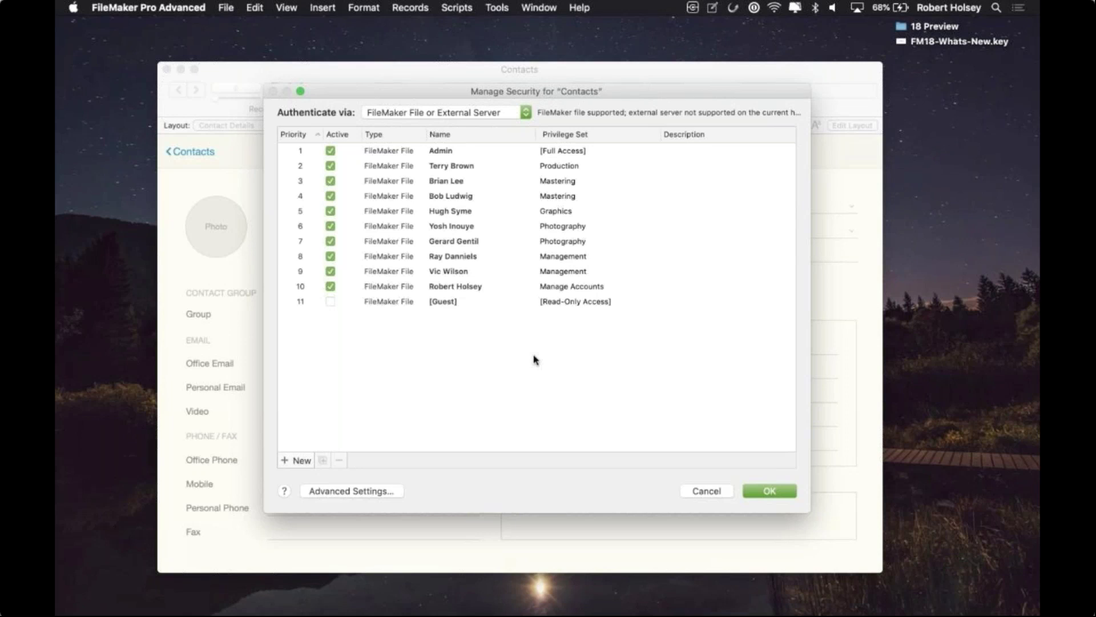
pyautogui.click(470, 198)
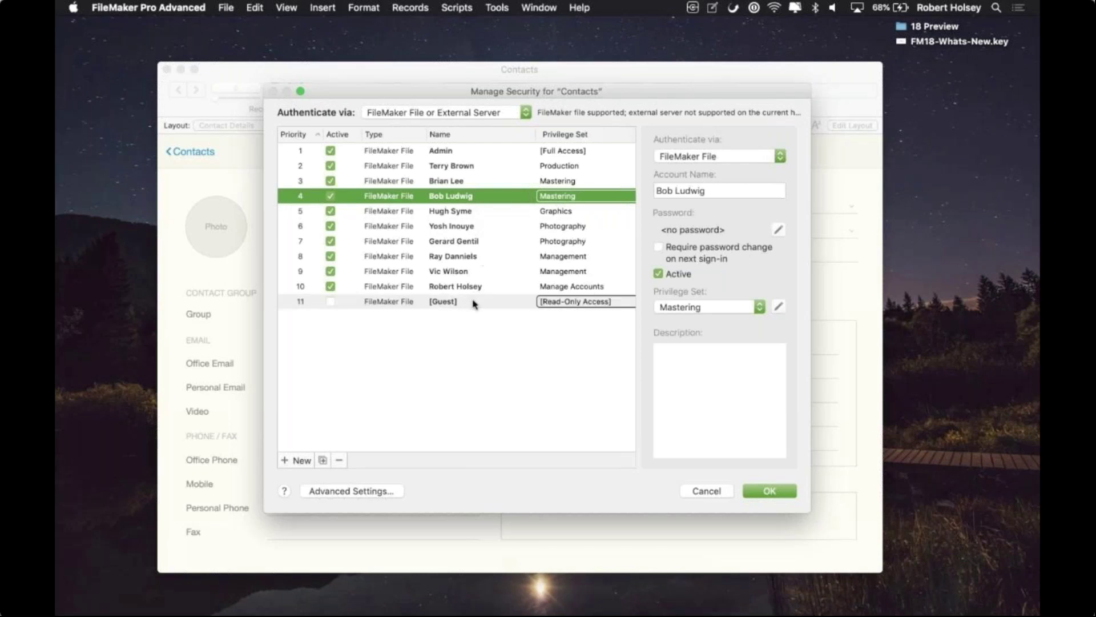
pyautogui.click(488, 287)
# Step: Review the row 10 account's Manage Accounts privilege set, then cancel Manage Security
pyautogui.click(778, 307)
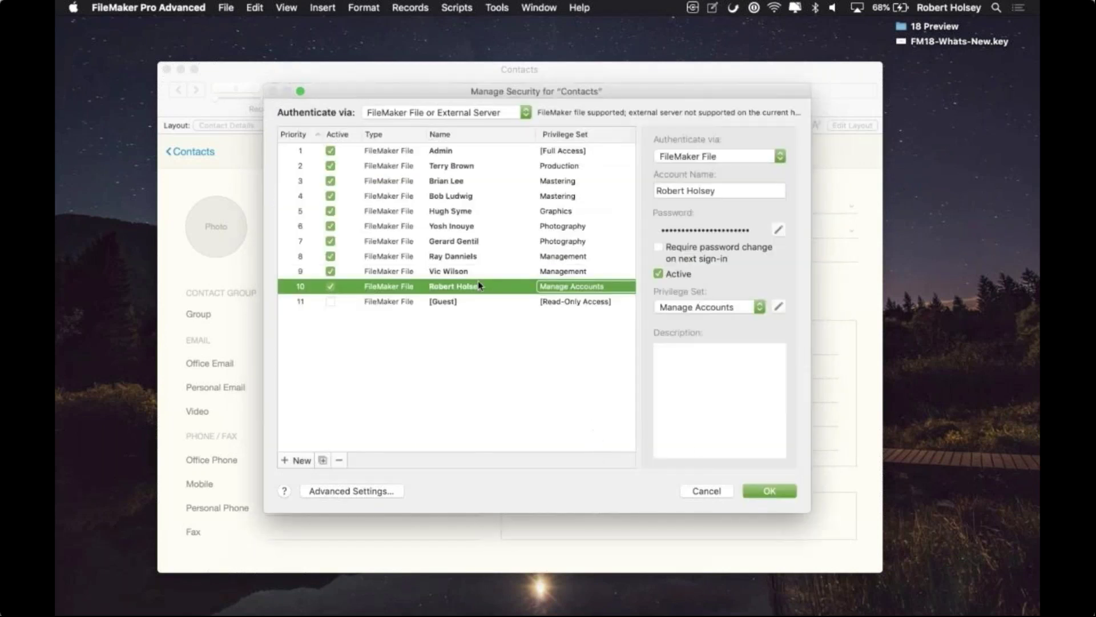
pyautogui.click(714, 496)
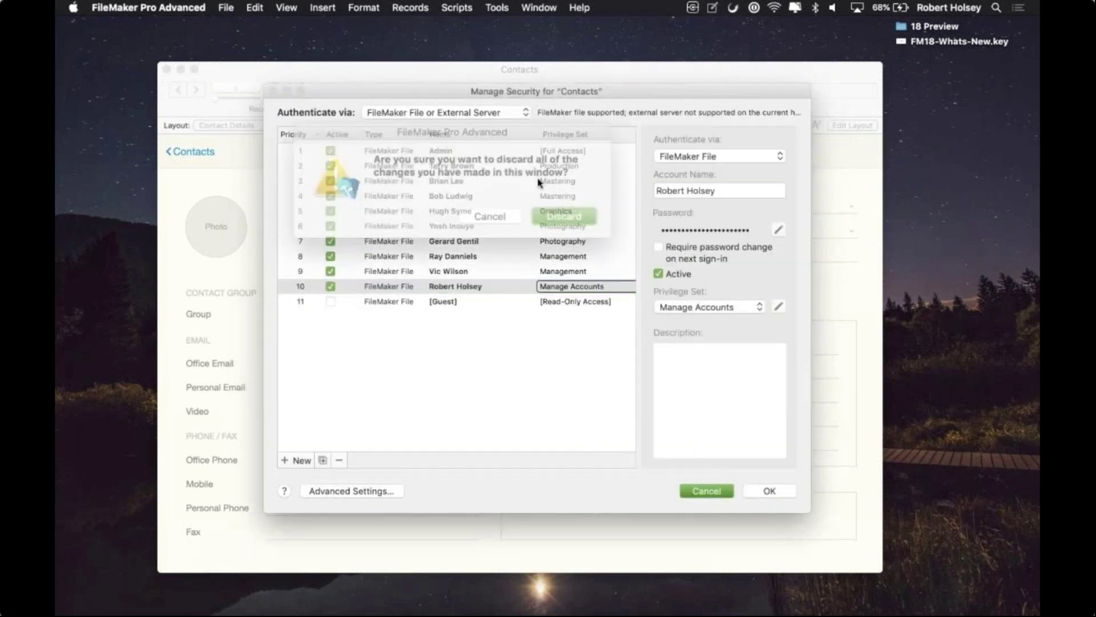
# Step: Discard the unsaved security changes
pyautogui.click(494, 214)
pyautogui.click(707, 491)
pyautogui.click(553, 213)
# Step: Re-login to Contacts with the Manage Accounts account's name and password
pyautogui.click(457, 7)
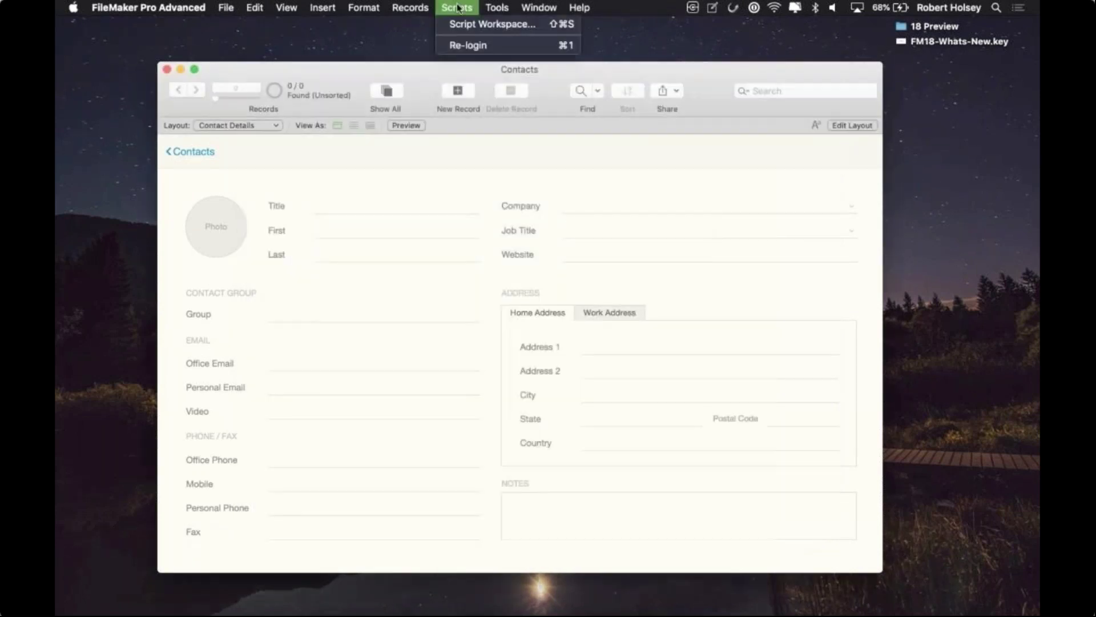
pyautogui.click(455, 44)
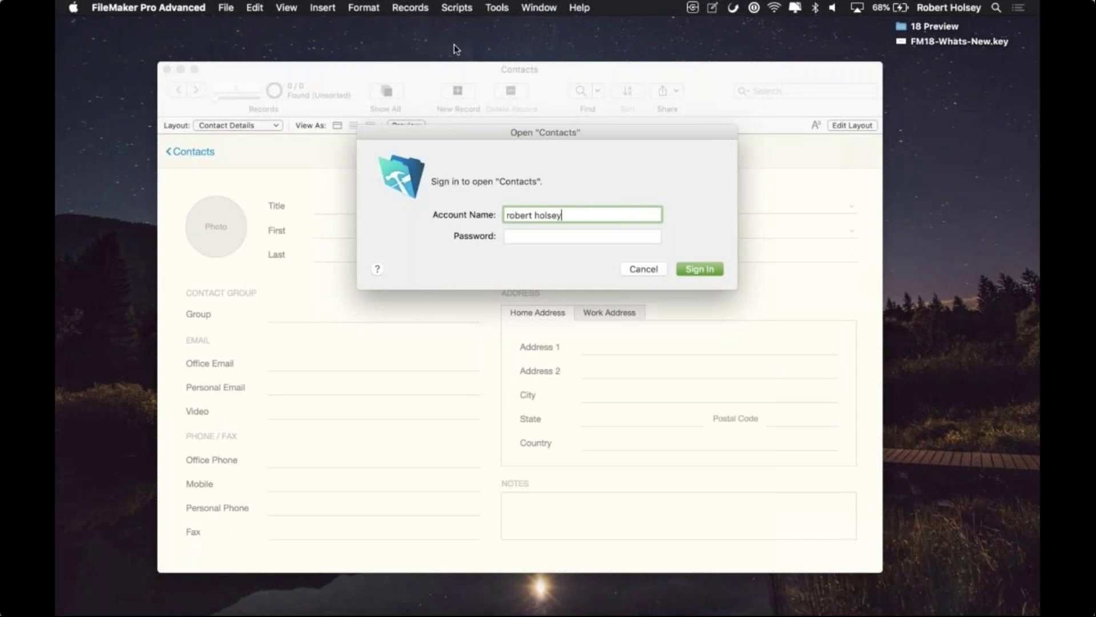
pyautogui.press('Tab')
pyautogui.write('***')
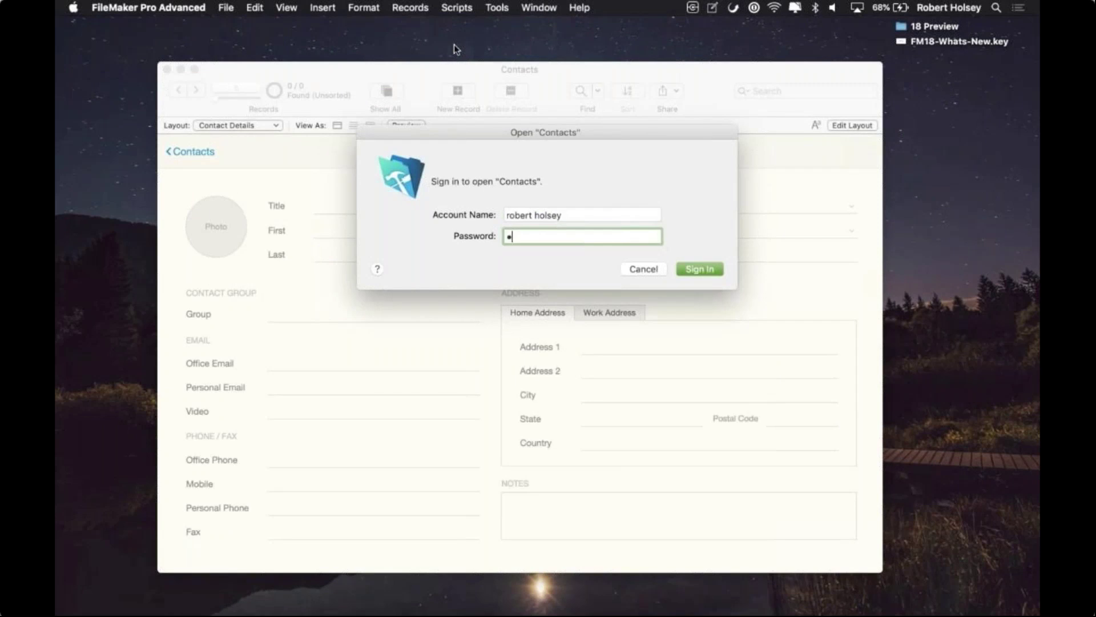
pyautogui.press('Return')
pyautogui.click(467, 6)
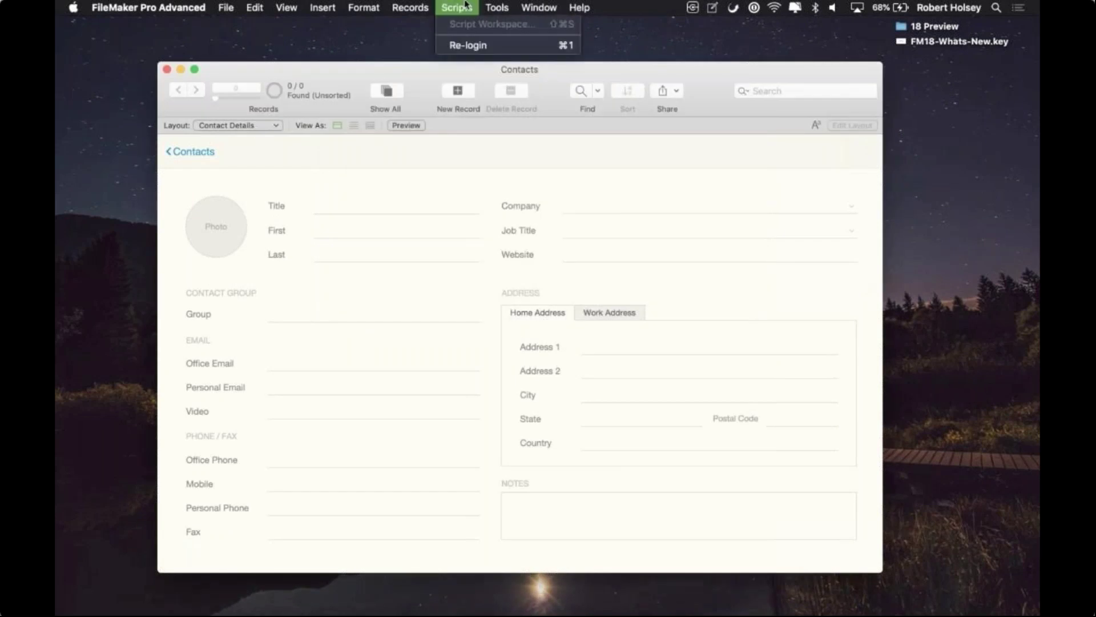
# Step: Reopen Manage Security and select the account in row 4
pyautogui.moveTo(220, 6)
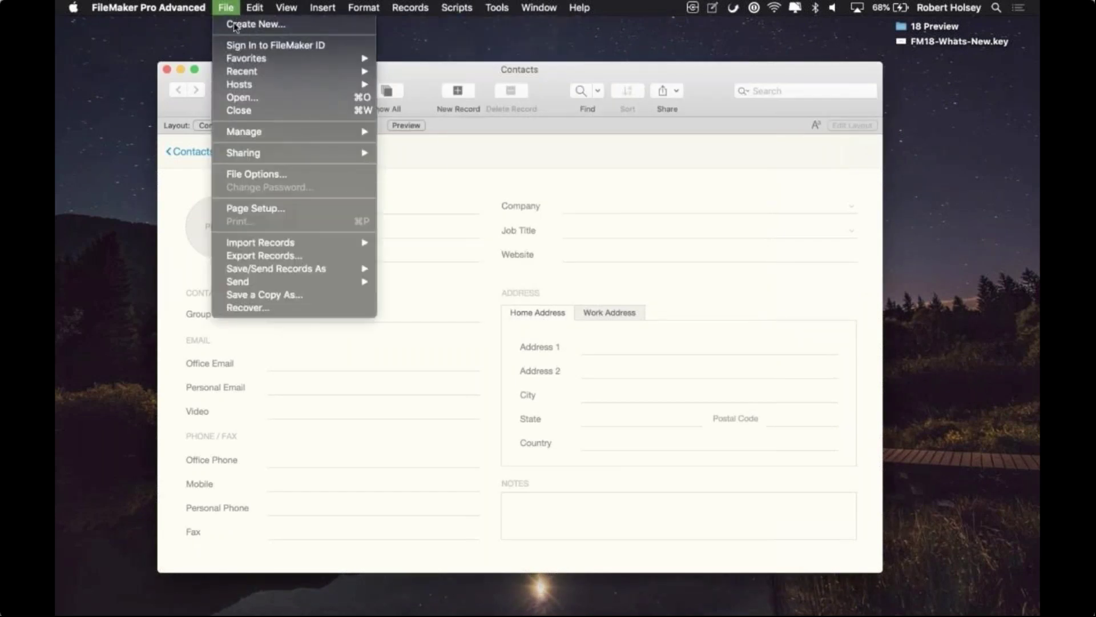
pyautogui.moveTo(296, 132)
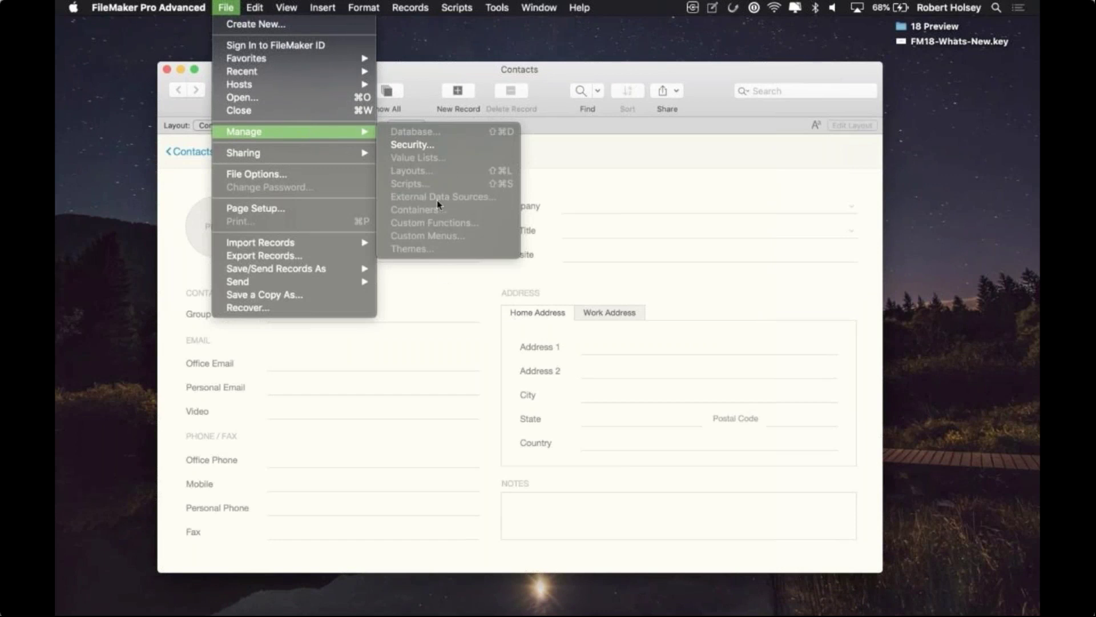
pyautogui.click(423, 145)
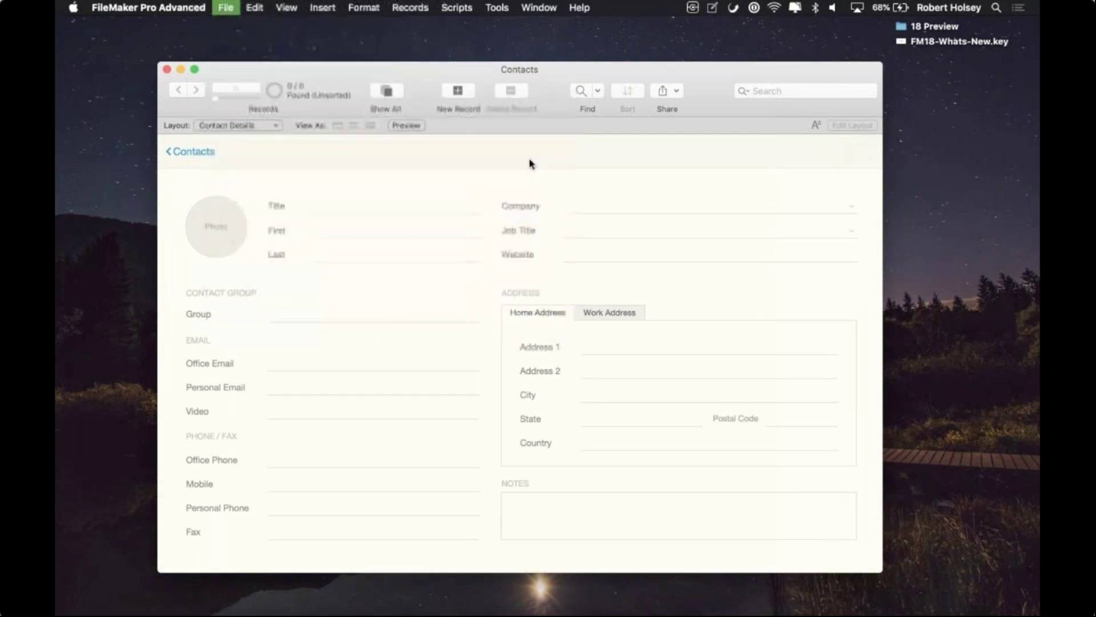
pyautogui.click(464, 167)
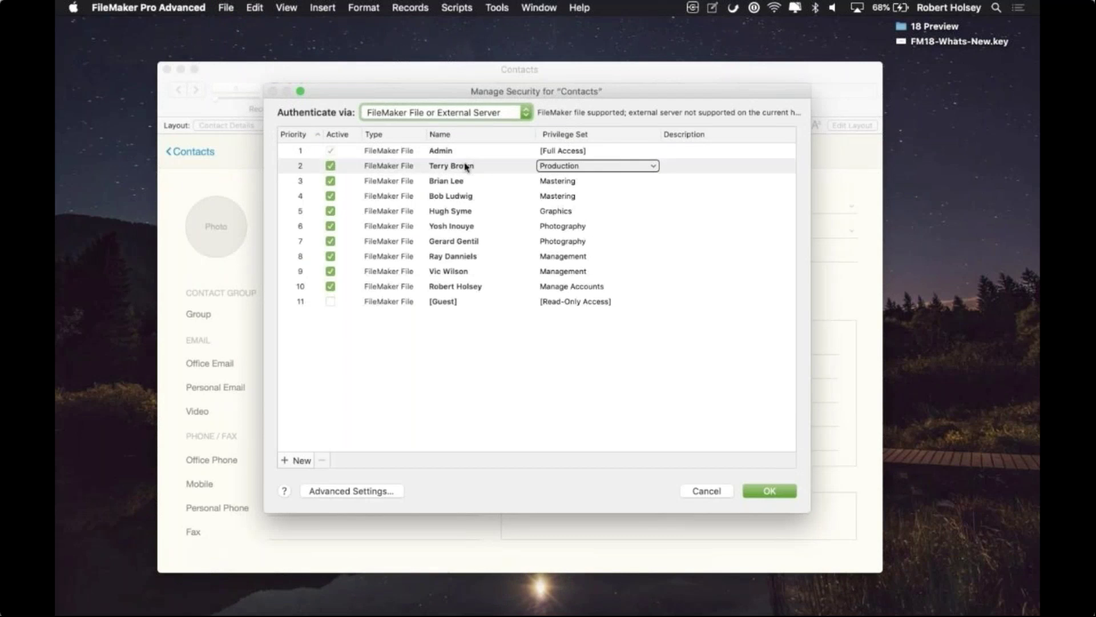
pyautogui.click(384, 157)
pyautogui.click(385, 158)
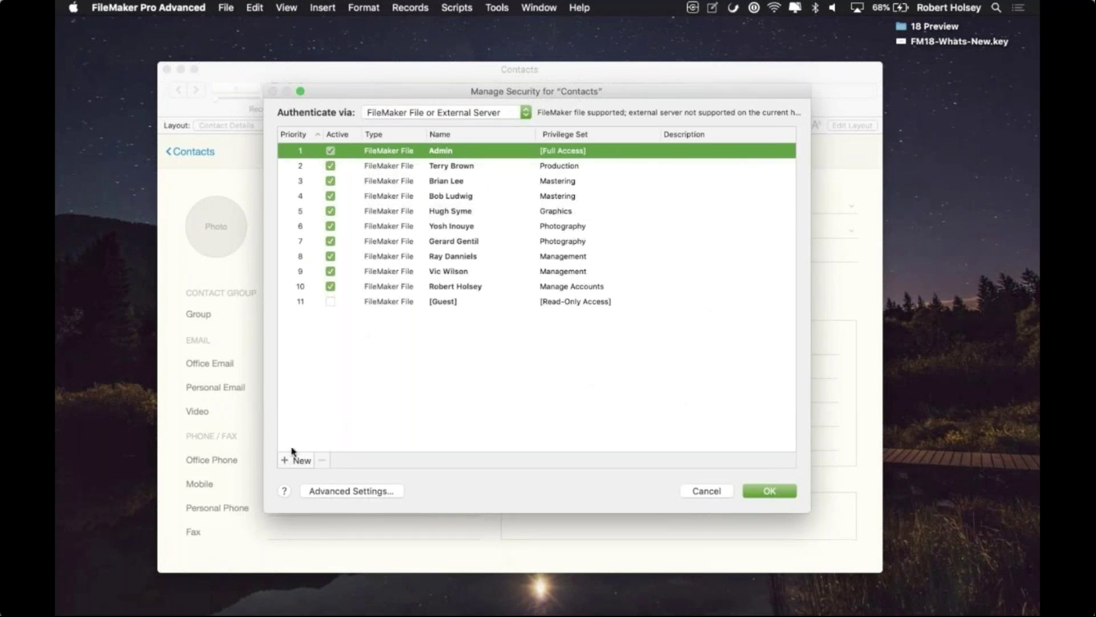
pyautogui.click(466, 197)
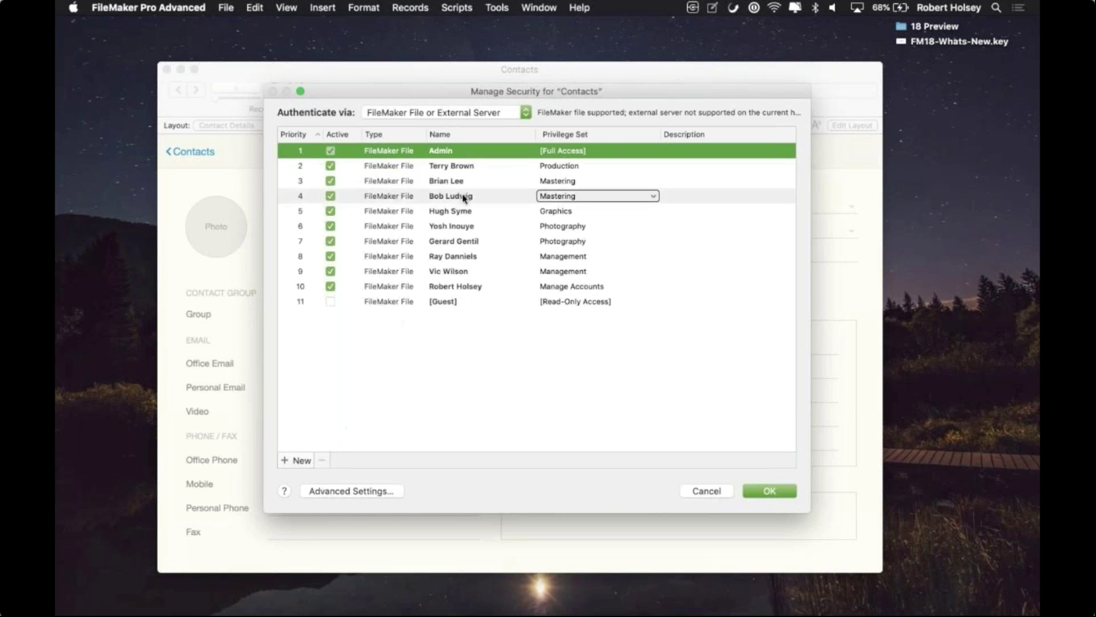
# Step: Attempt New Privilege Set for that account, dismiss the insufficient-privileges warning, then cancel
pyautogui.click(717, 308)
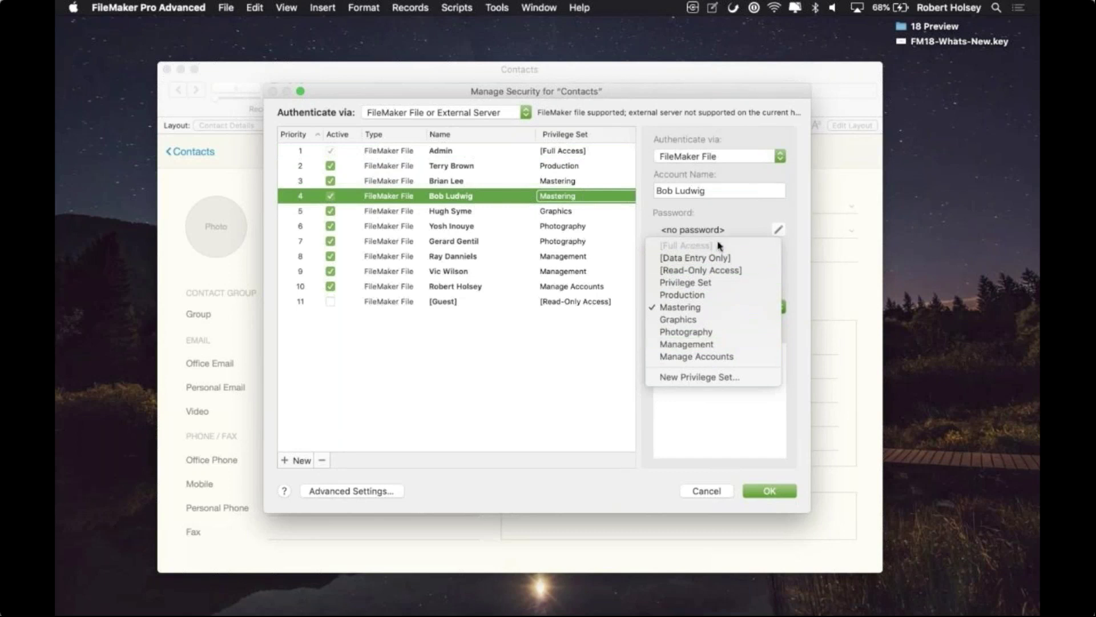
pyautogui.click(669, 377)
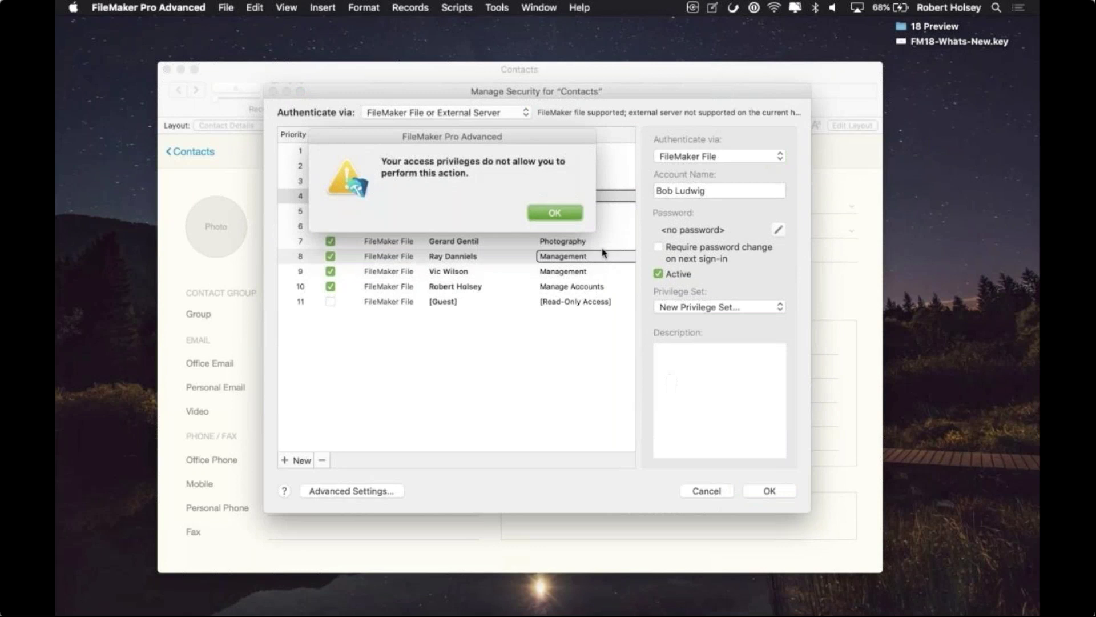
pyautogui.click(578, 215)
pyautogui.click(553, 432)
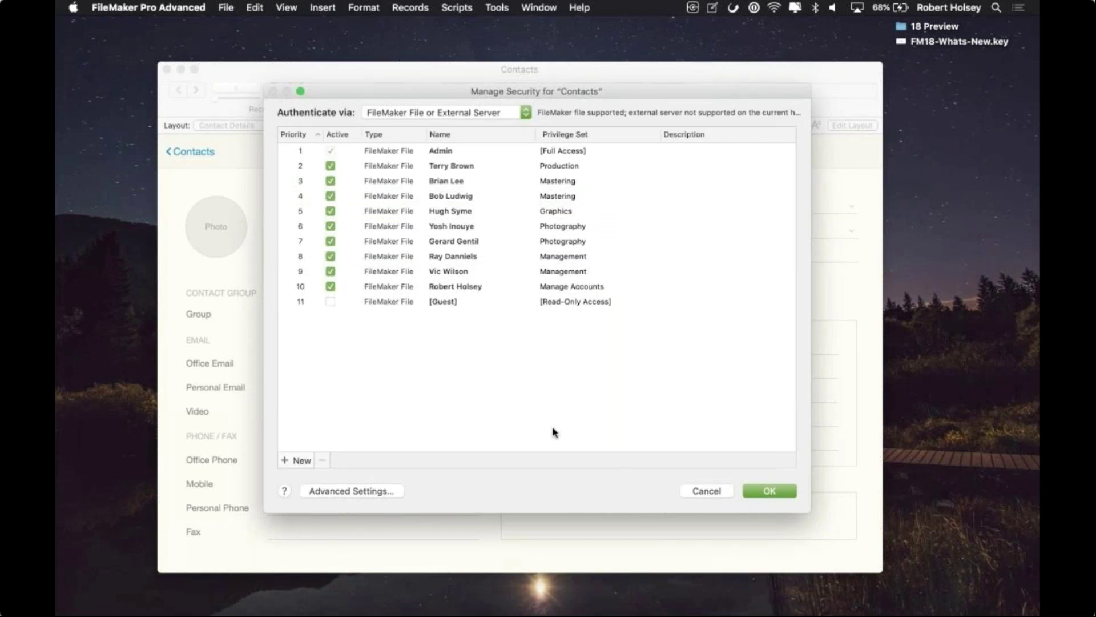
pyautogui.click(697, 490)
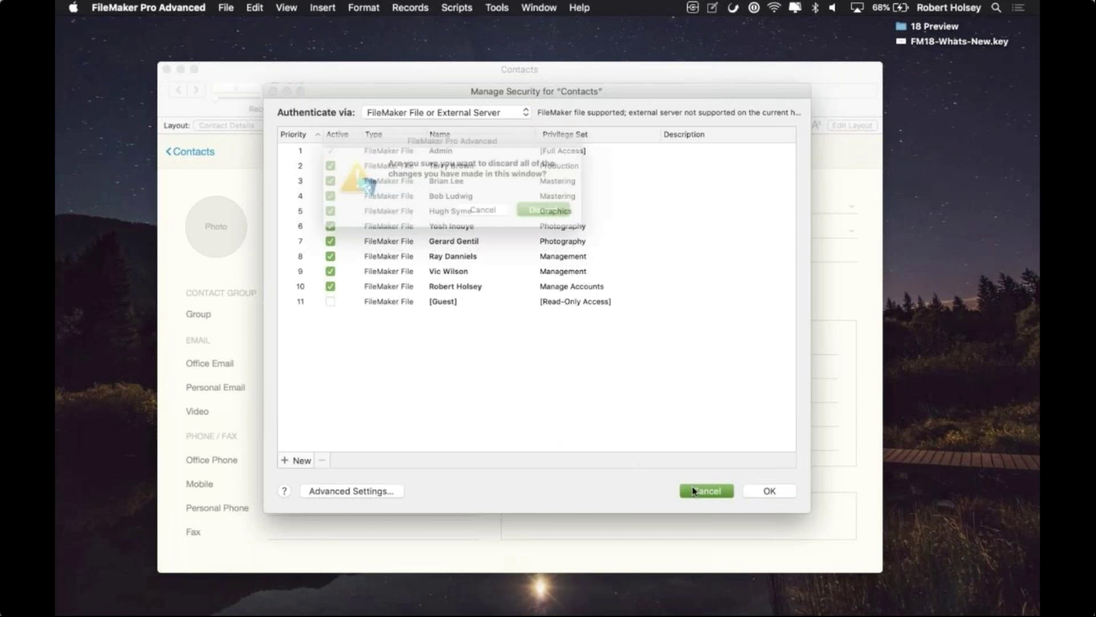
# Step: Discard the security edits and import Contacts.xlsx into the Contacts table, reaching Specify Import Order
pyautogui.click(554, 213)
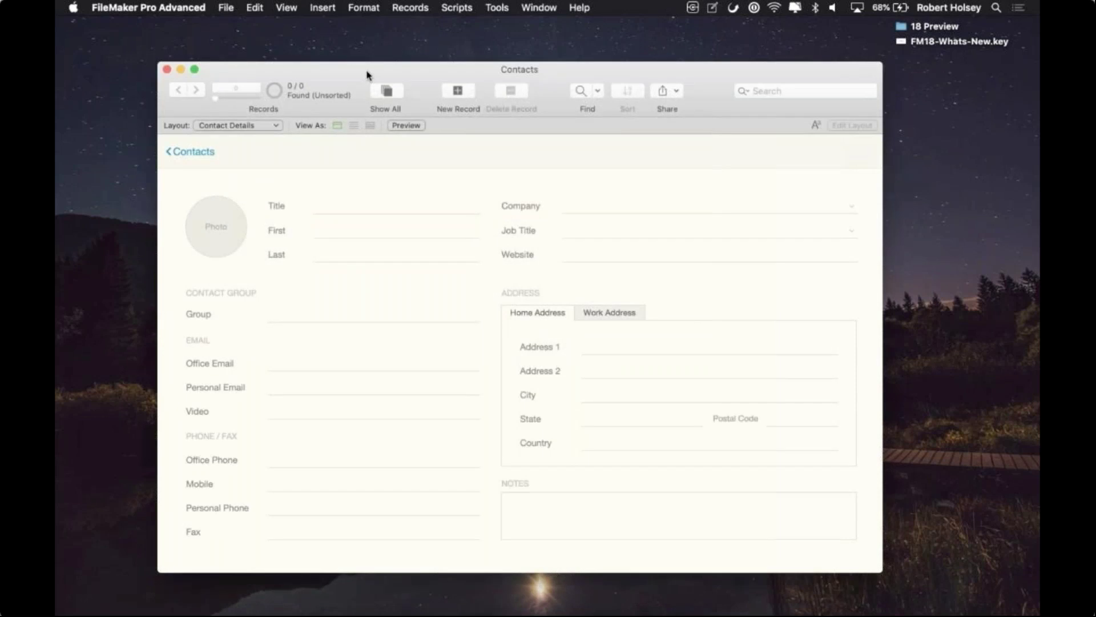
pyautogui.click(227, 8)
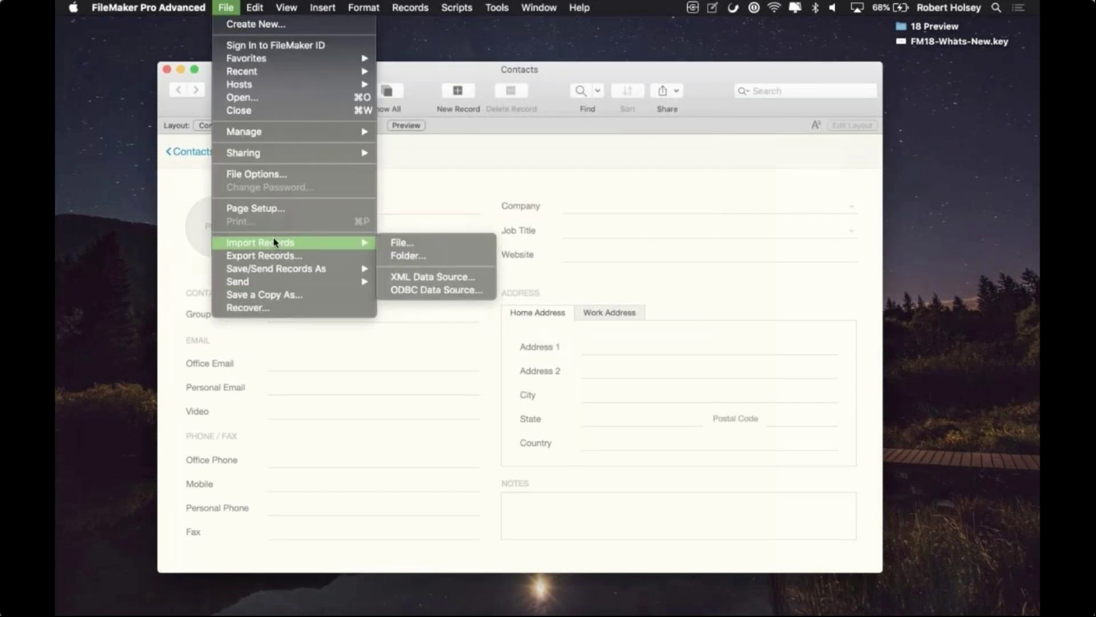
pyautogui.click(396, 245)
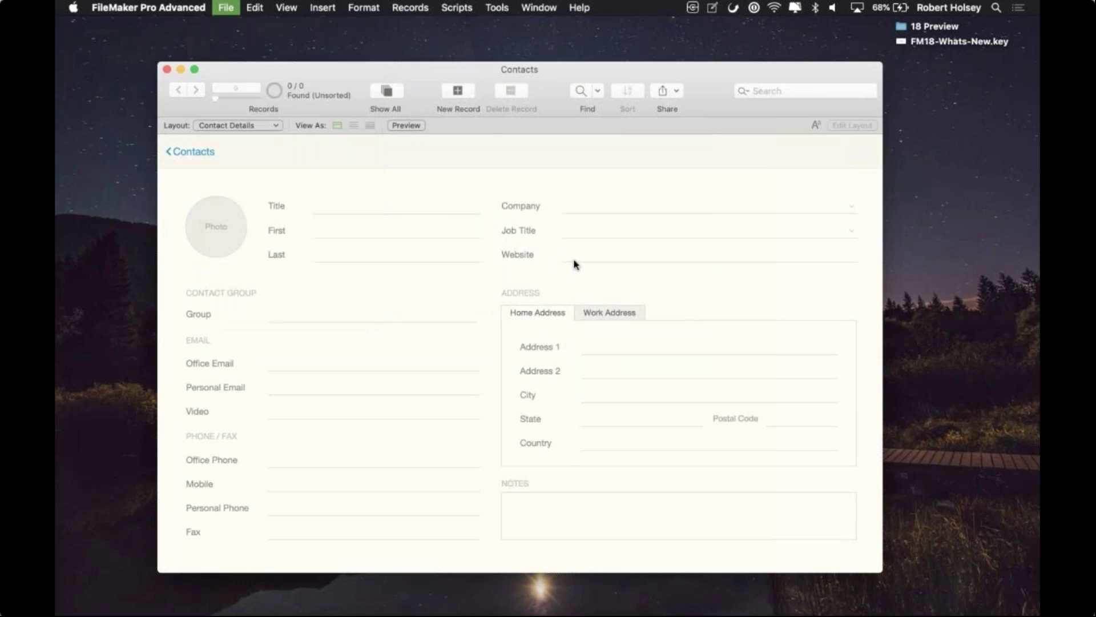
pyautogui.click(452, 127)
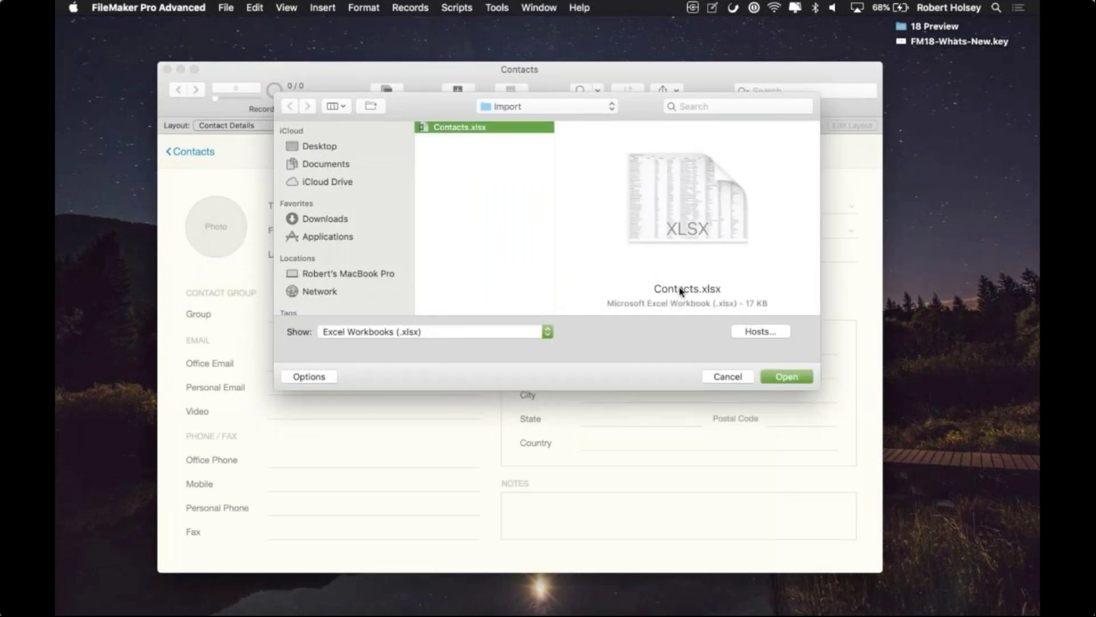
pyautogui.click(786, 377)
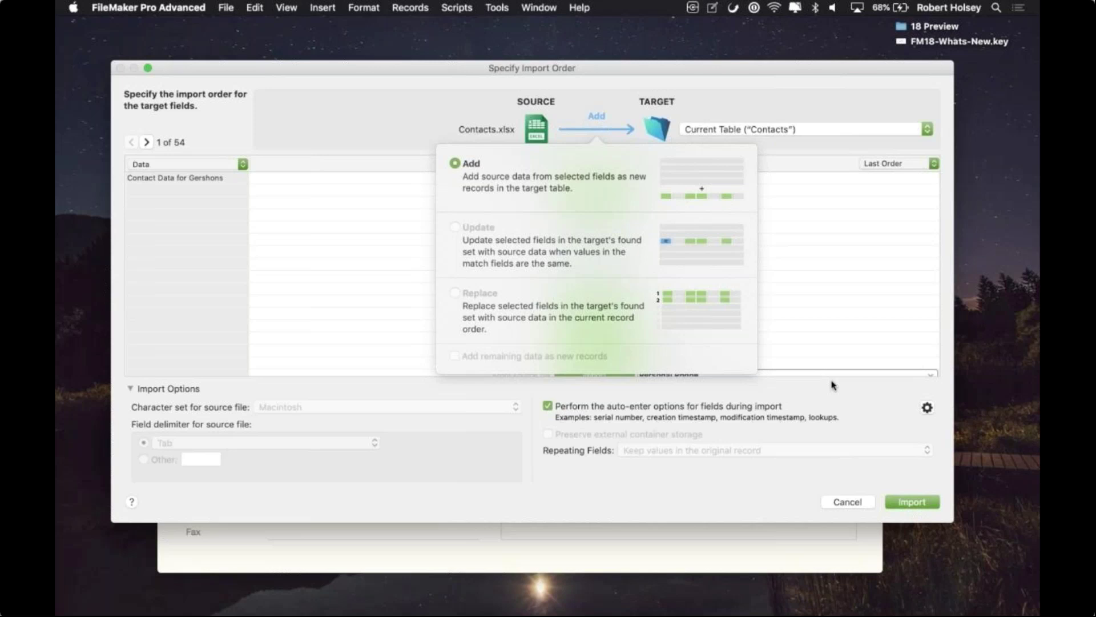
# Step: Review the Add, Update and Replace import actions, then set the heading row to Use as Field Names
pyautogui.click(828, 95)
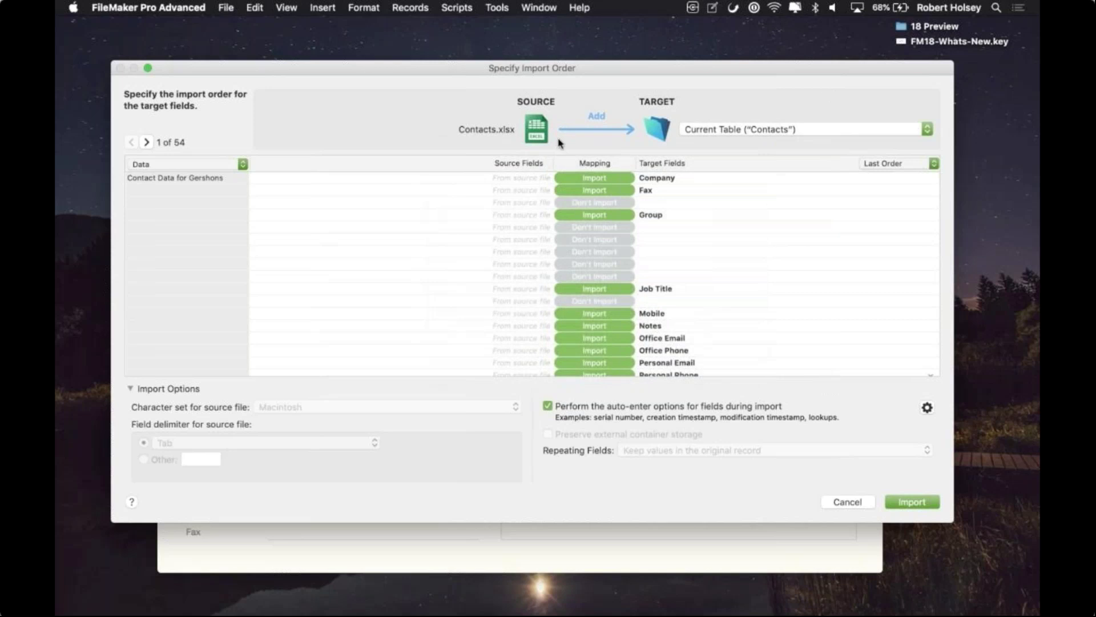
pyautogui.click(594, 127)
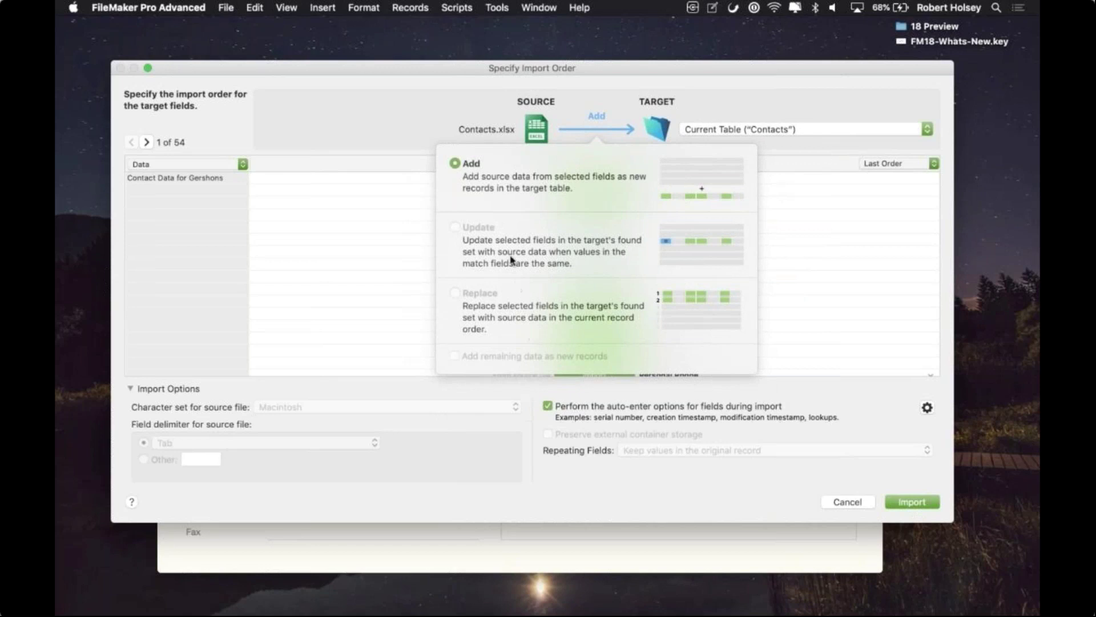
pyautogui.click(464, 182)
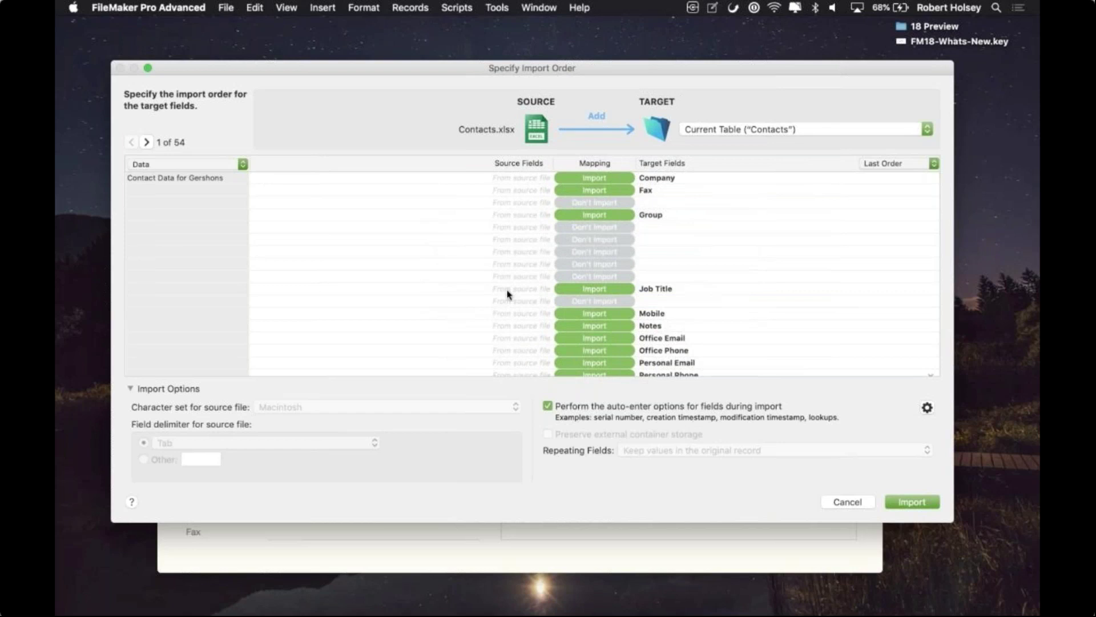
pyautogui.click(147, 143)
pyautogui.click(146, 143)
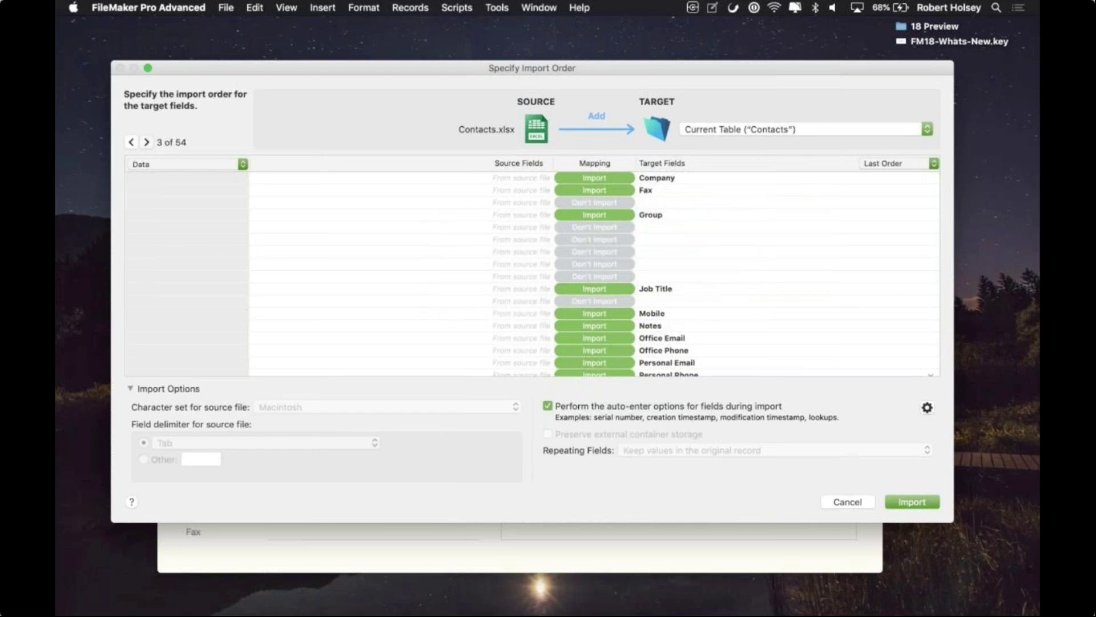
pyautogui.click(147, 143)
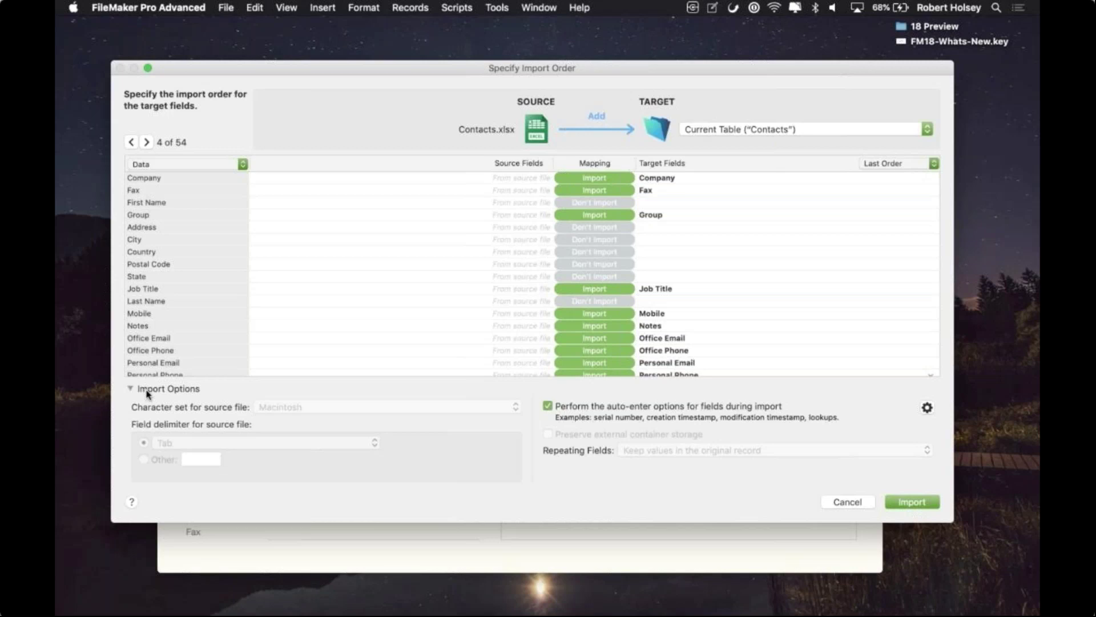
pyautogui.click(212, 165)
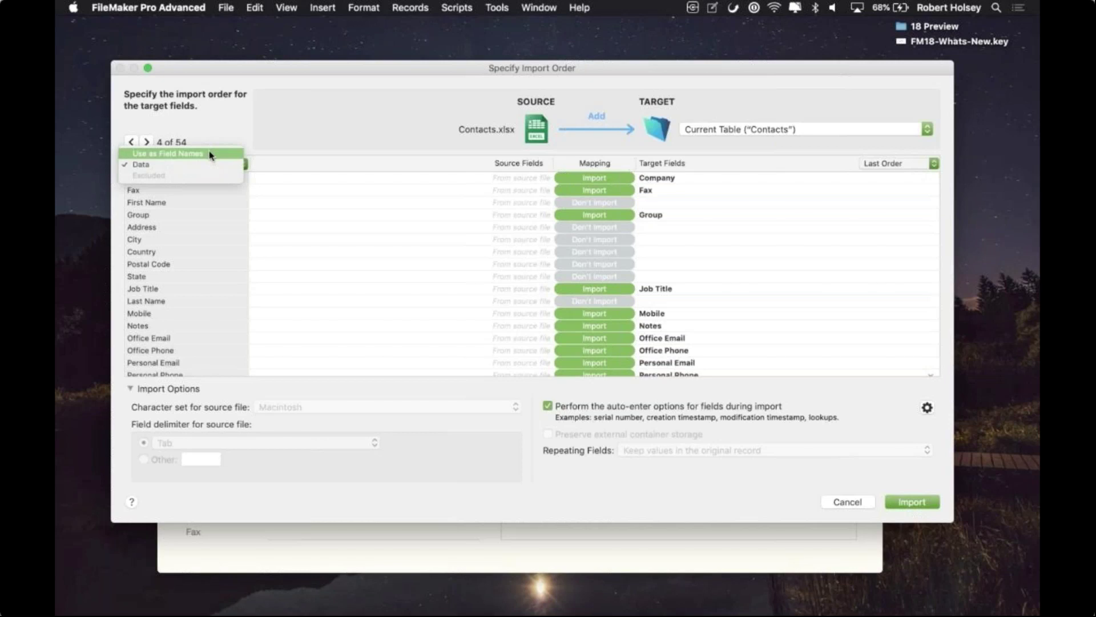
pyautogui.click(211, 154)
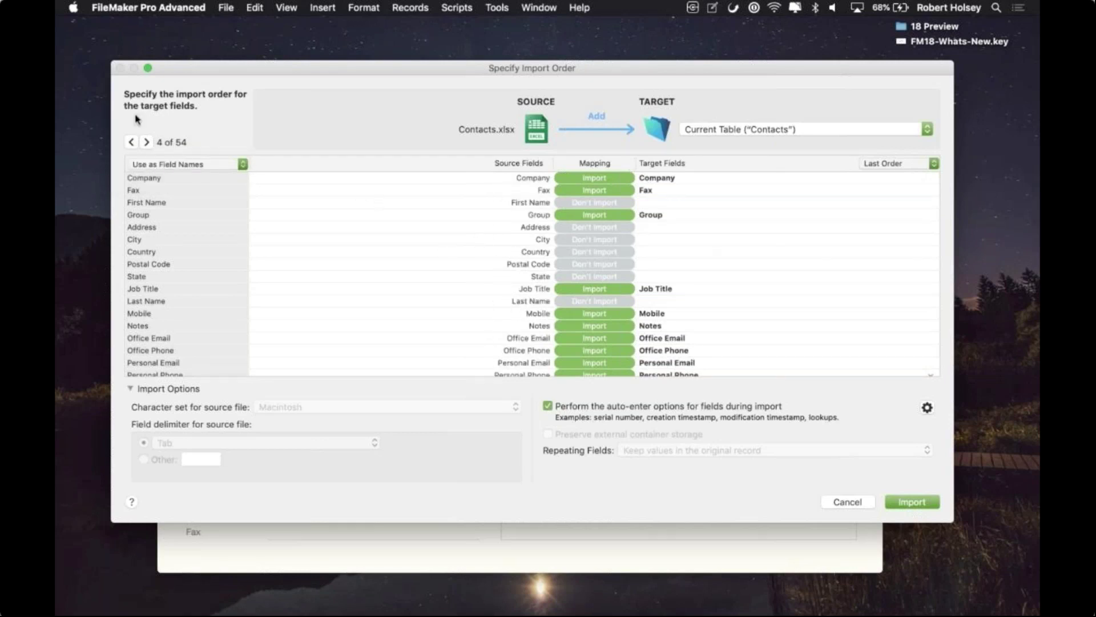
# Step: Step the source preview back to record 1 and forward again to 4 of 54
pyautogui.click(132, 142)
pyautogui.click(132, 142)
pyautogui.click(131, 142)
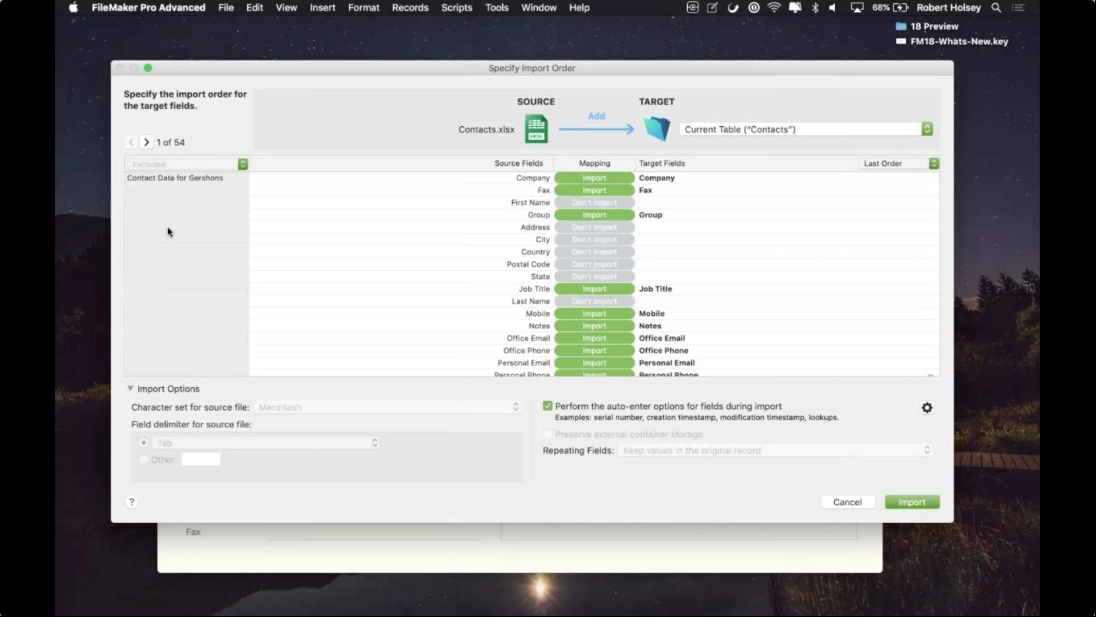
pyautogui.click(147, 142)
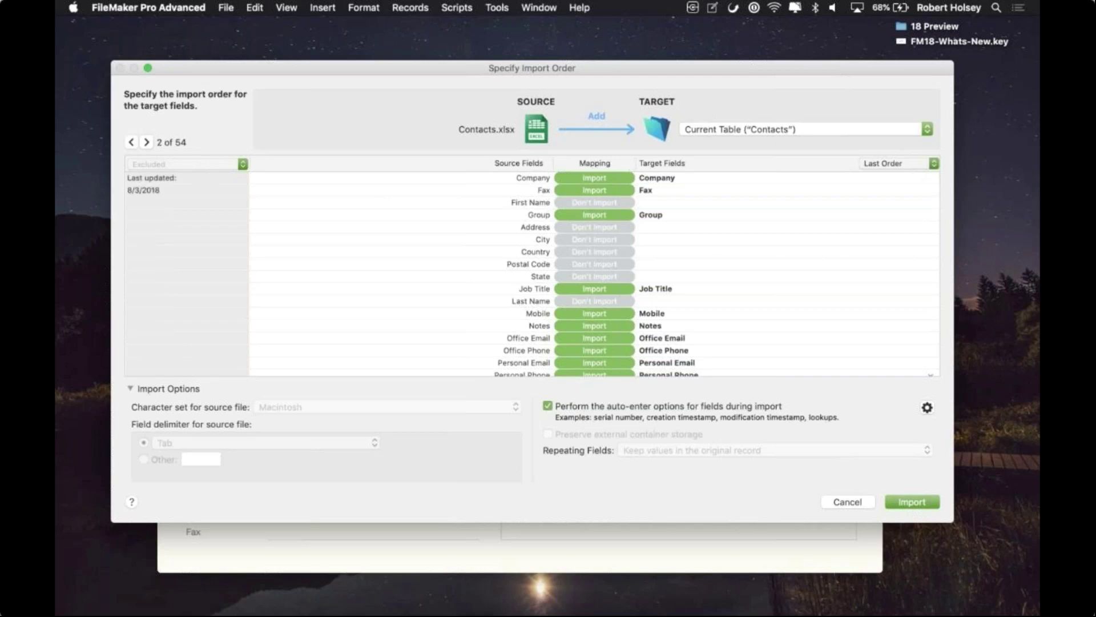
pyautogui.click(147, 142)
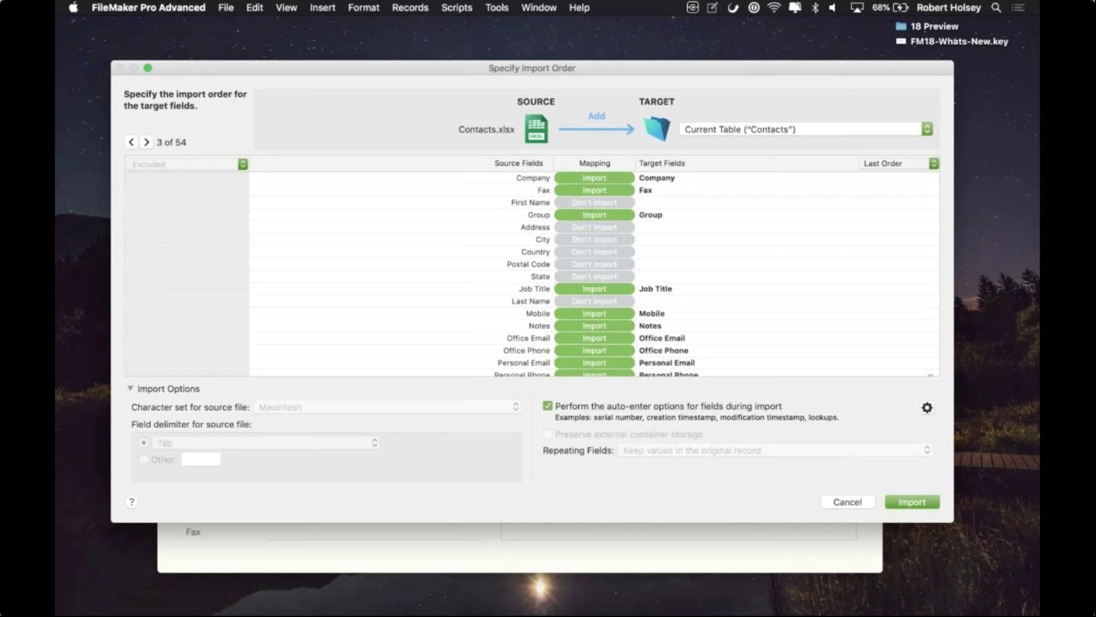
pyautogui.click(147, 142)
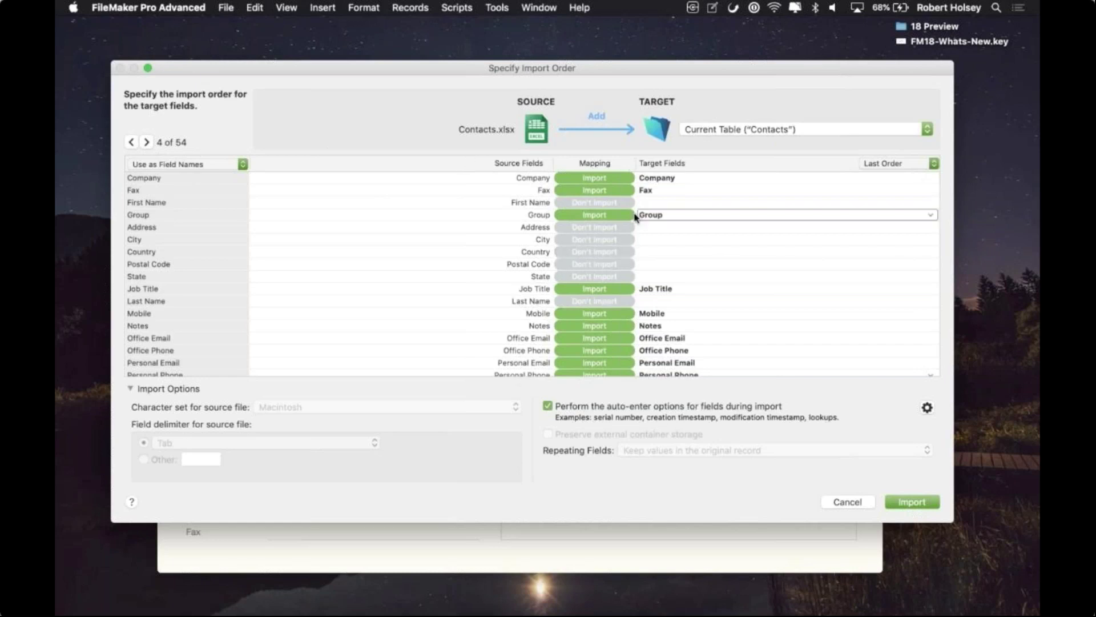
# Step: Keep the Fax field's mapping set to Import
pyautogui.click(598, 190)
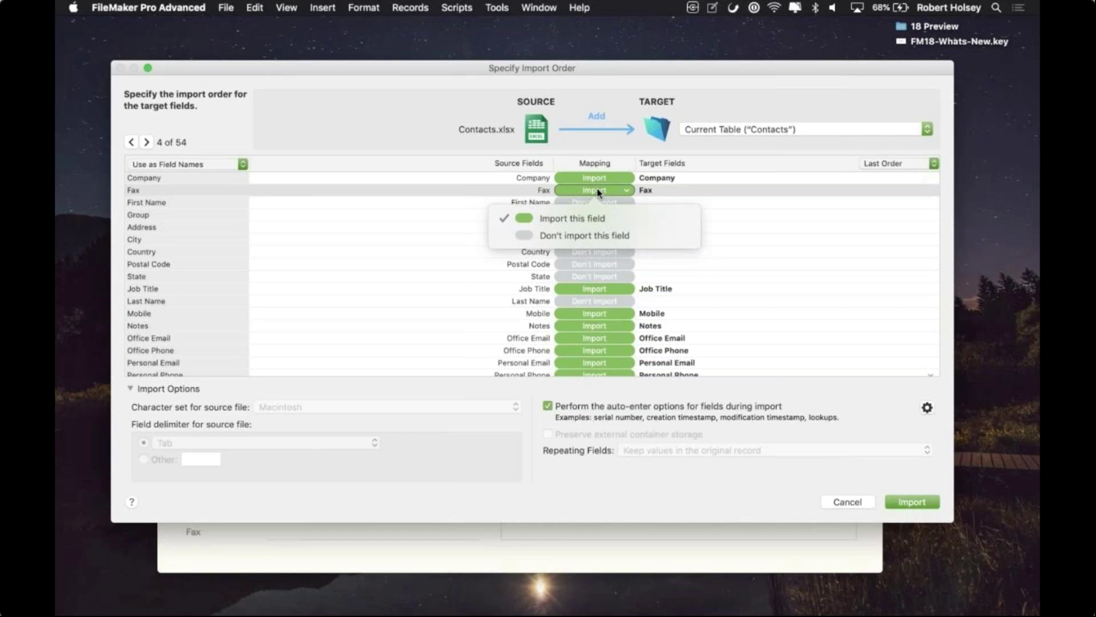
pyautogui.click(651, 217)
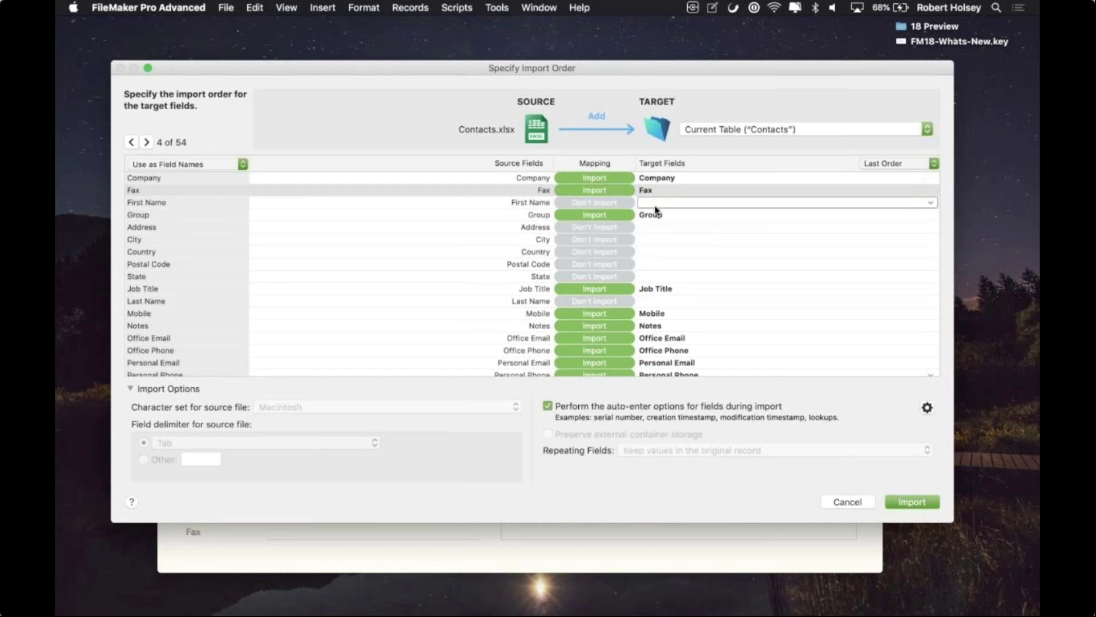
pyautogui.click(655, 205)
# Step: Filter target fields by 'first' and map the First Name source column to First
pyautogui.write('first')
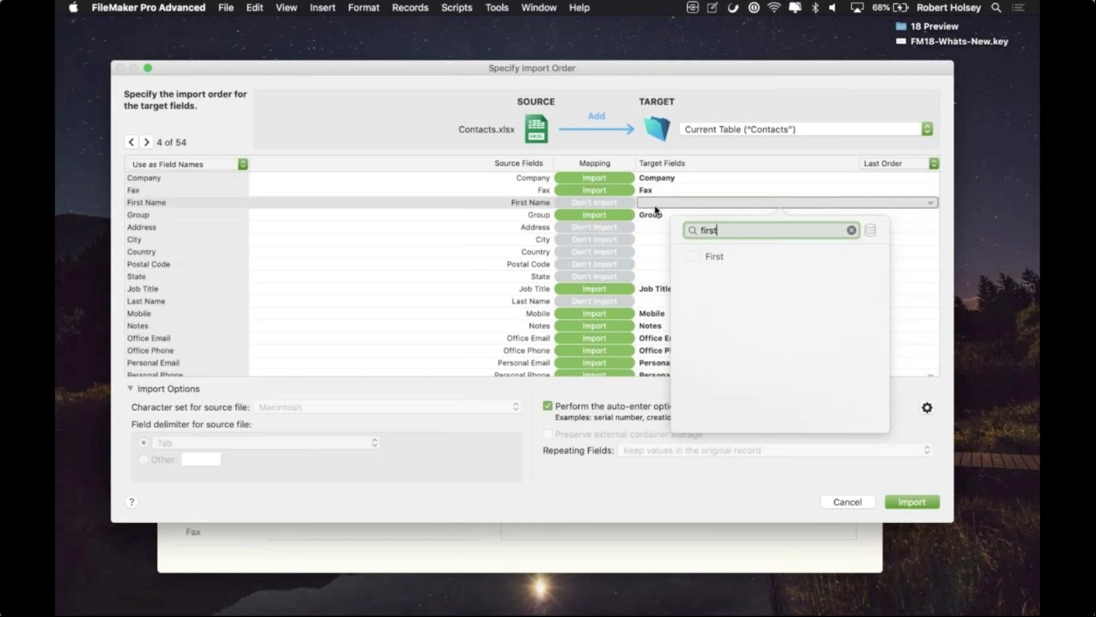
pyautogui.press('Down')
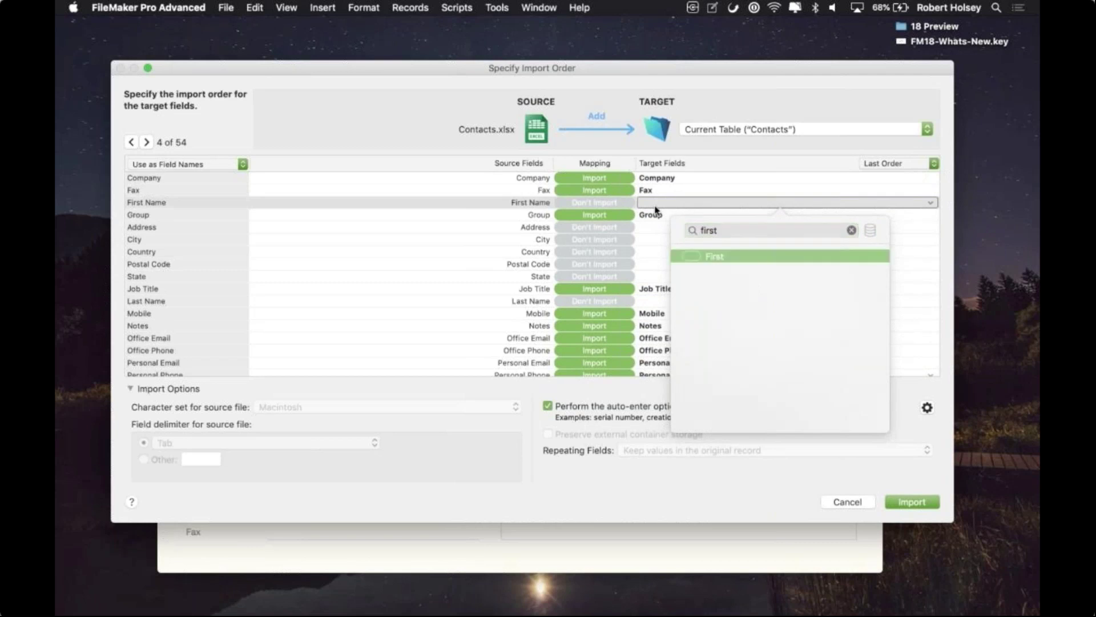
pyautogui.press('Return')
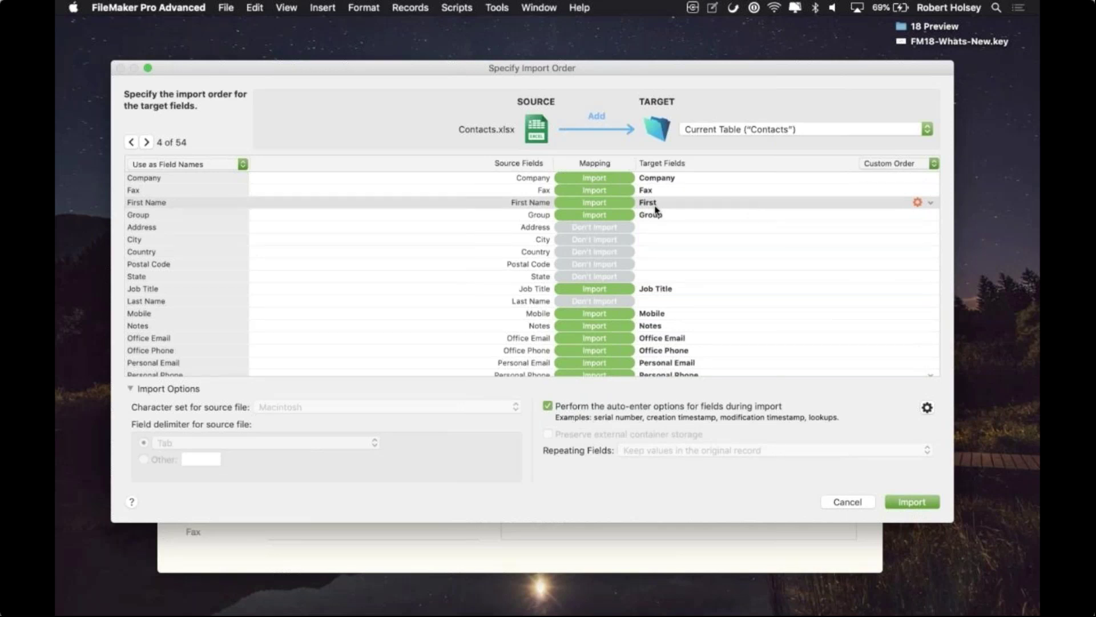
pyautogui.click(919, 205)
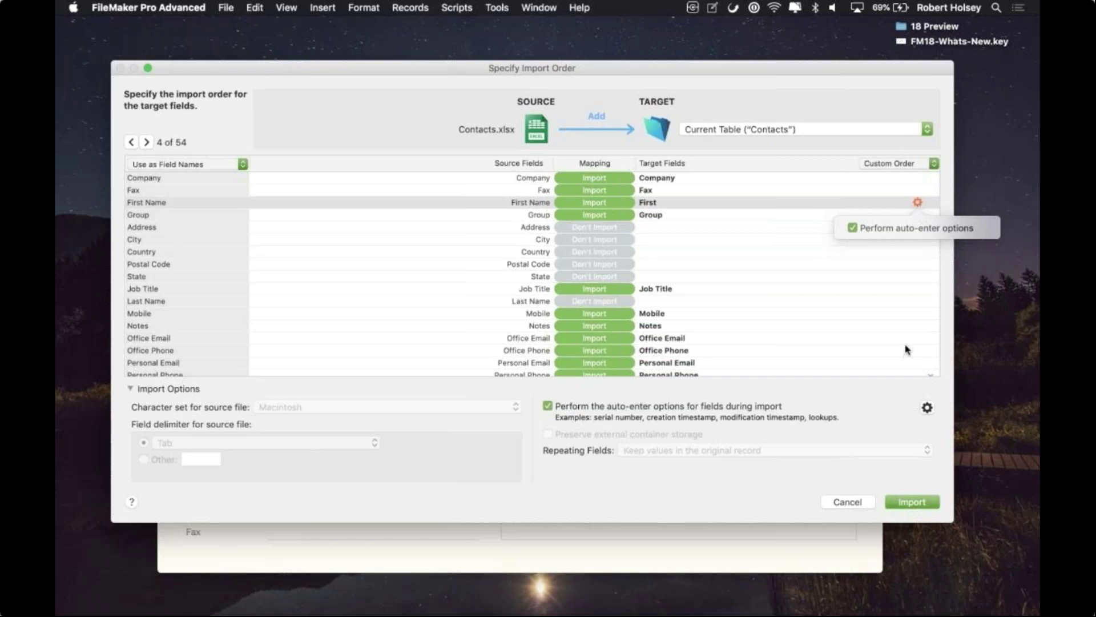
pyautogui.click(914, 392)
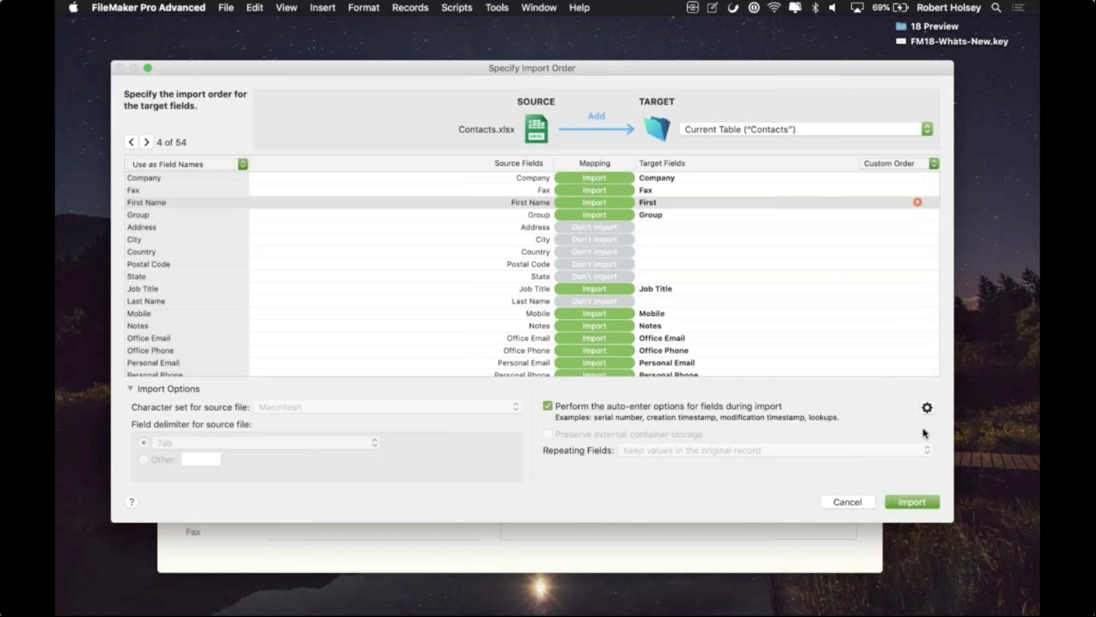
pyautogui.click(930, 410)
# Step: Cancel Specify Import Order to return to the empty Contact Details layout
pyautogui.click(859, 503)
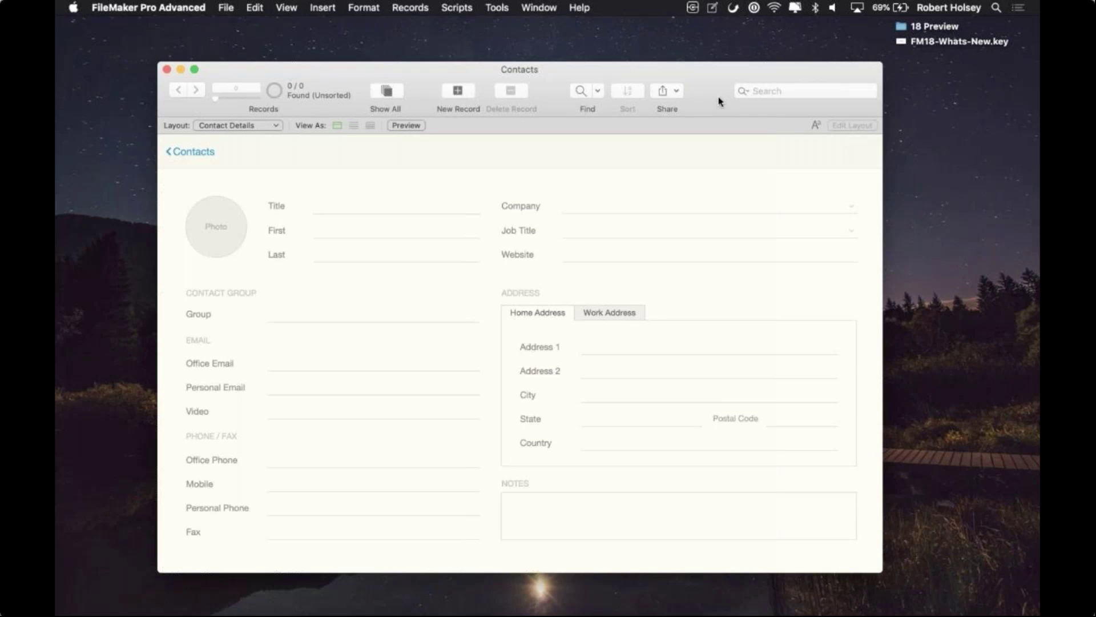
pyautogui.click(497, 7)
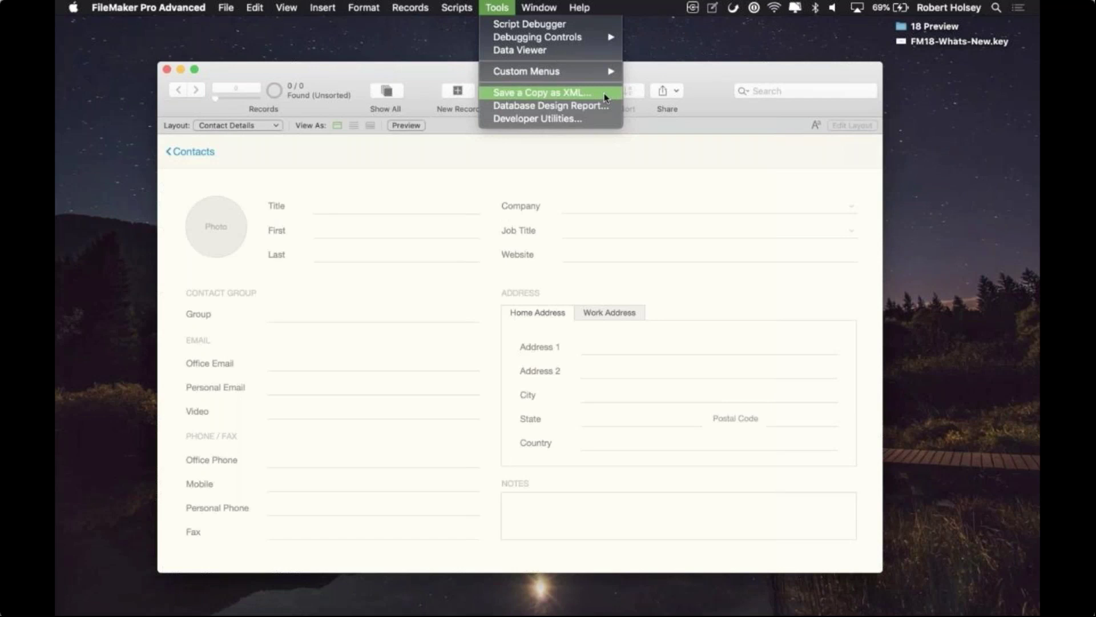
# Step: After the XML copy is denied, re-login to Contacts with the full-access account credentials
pyautogui.click(606, 98)
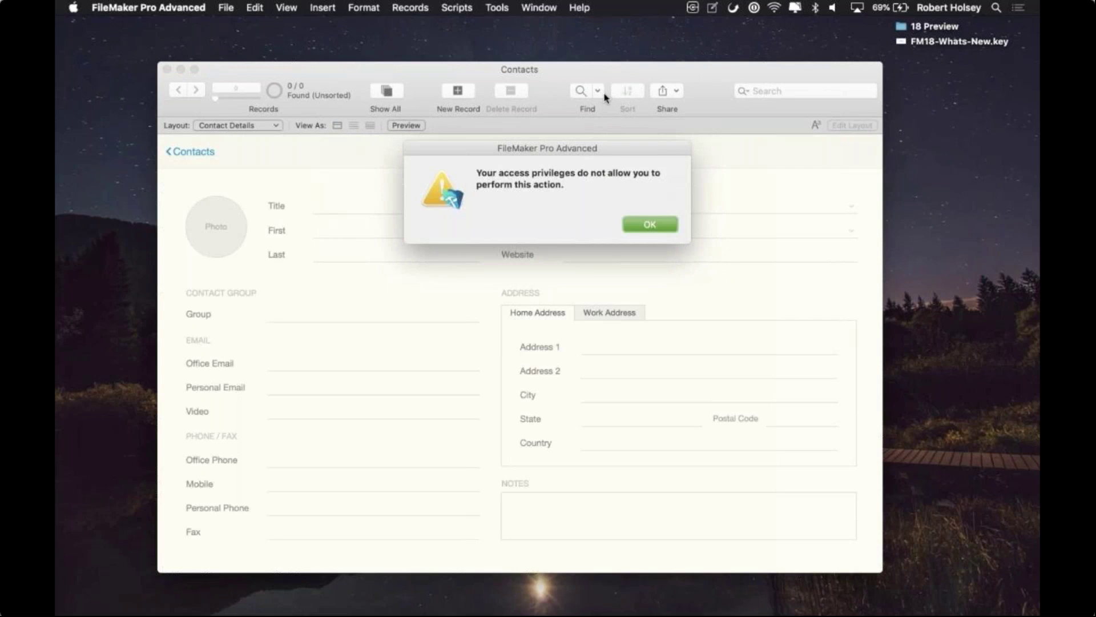
pyautogui.click(651, 224)
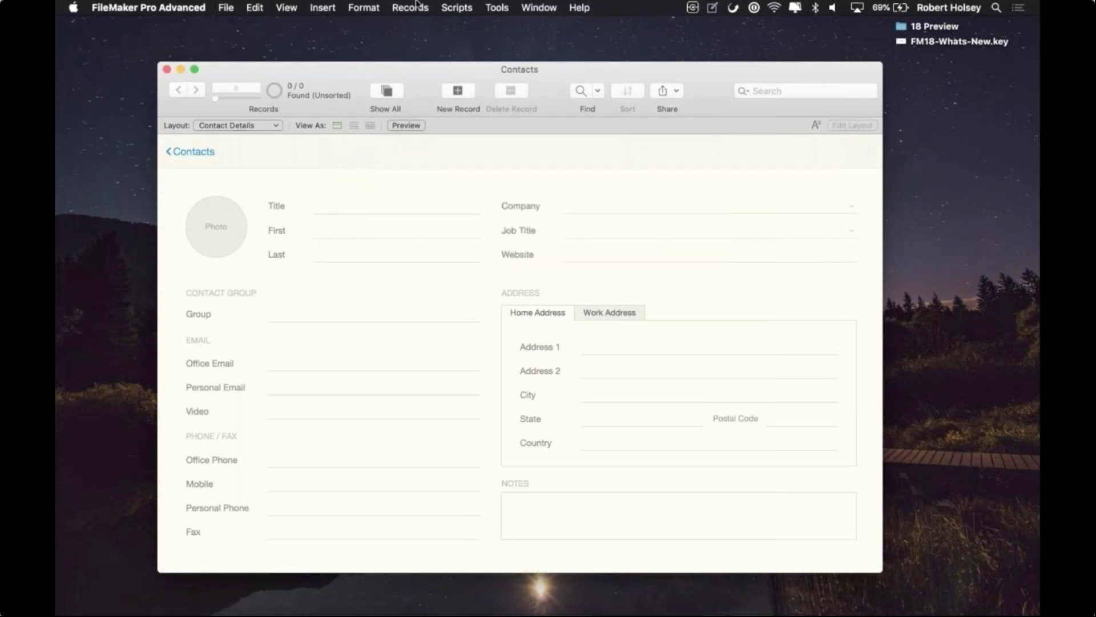
pyautogui.click(449, 7)
pyautogui.click(458, 46)
pyautogui.write('admin')
pyautogui.press('Tab')
pyautogui.write('admin')
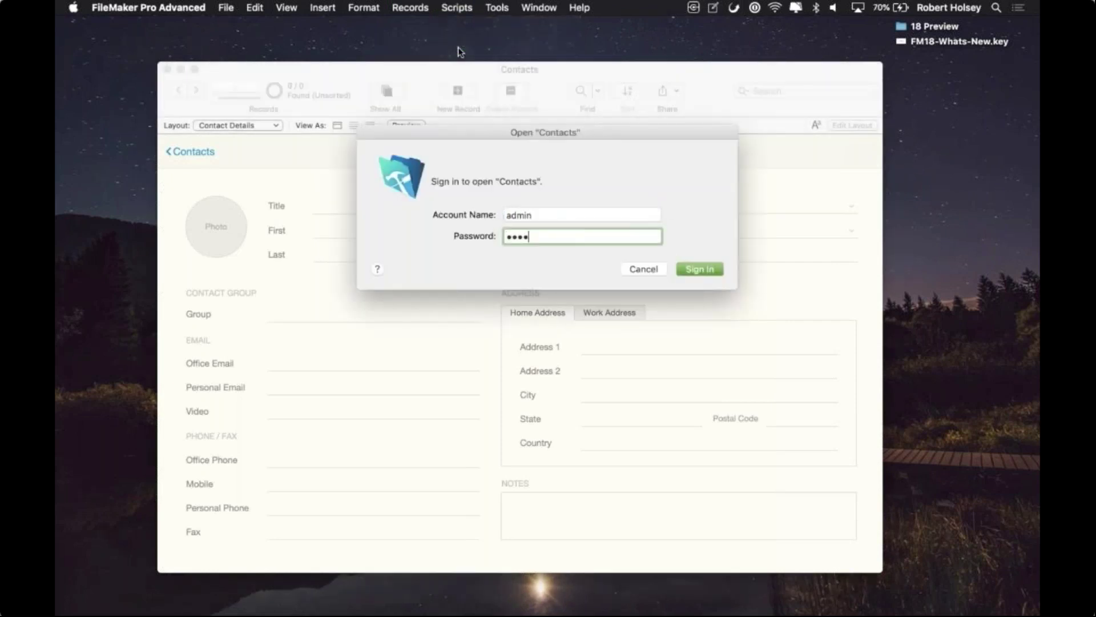
pyautogui.press('Return')
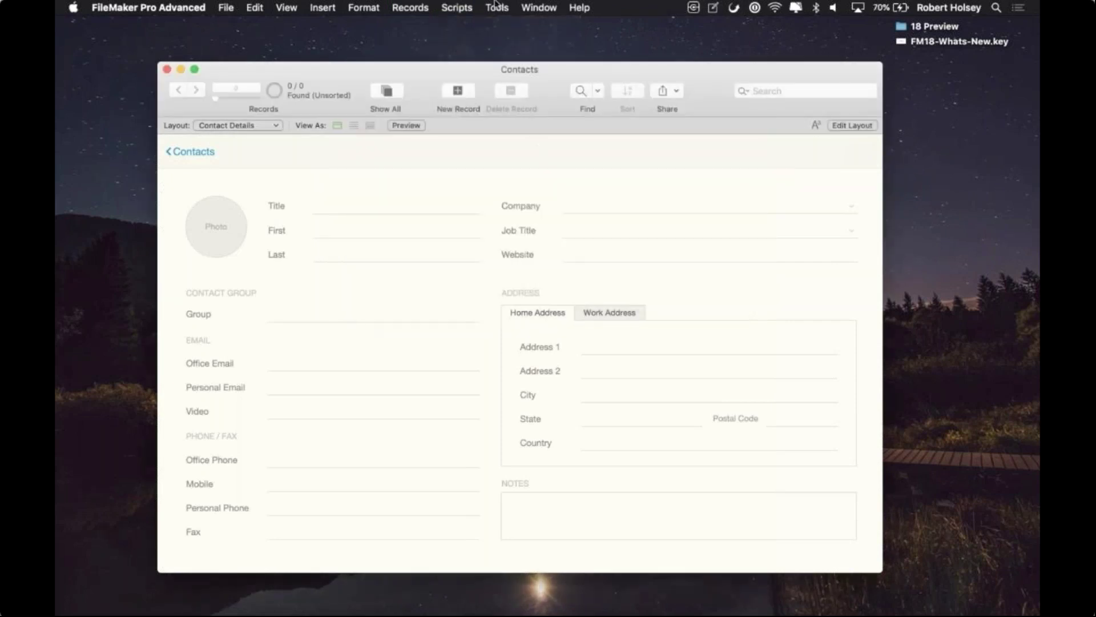
pyautogui.click(497, 7)
# Step: Save an XML copy of the database to the Desktop as Contacts v1.xml
pyautogui.click(534, 97)
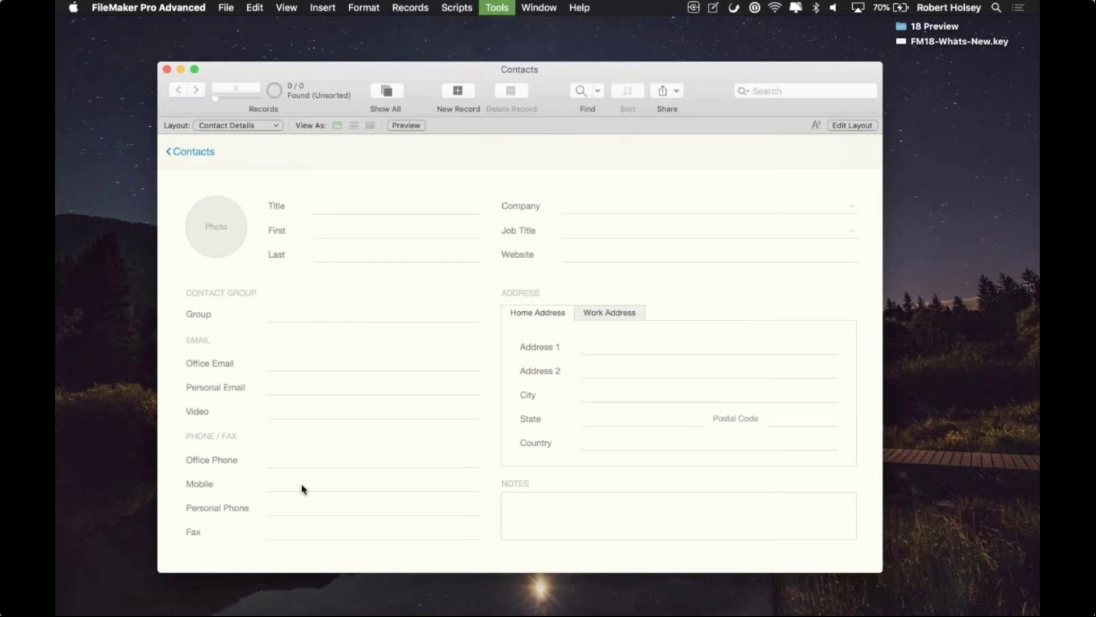
pyautogui.click(297, 210)
pyautogui.press('Right')
pyautogui.write('v1')
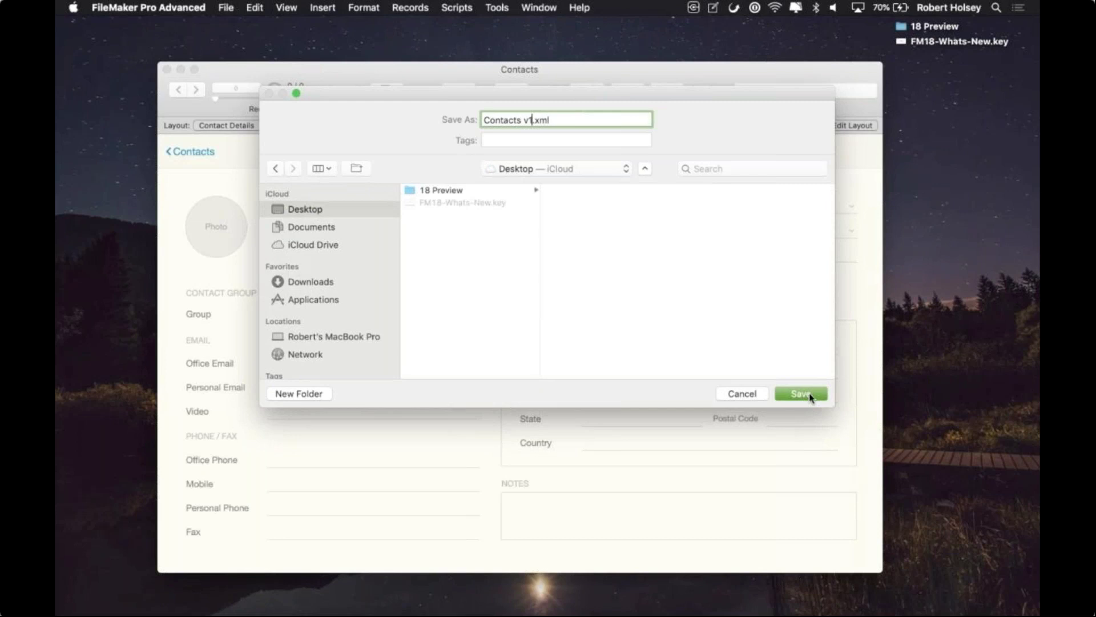
pyautogui.click(799, 394)
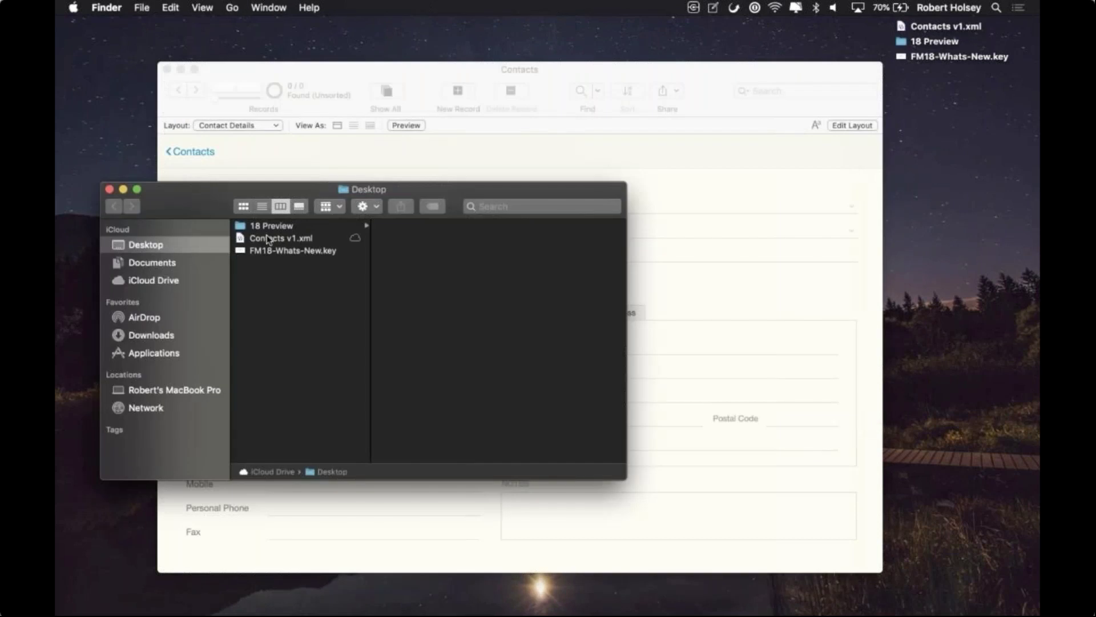
# Step: Add a text field called 'new field' in Manage Database
pyautogui.click(302, 161)
pyautogui.press('super+shift+d')
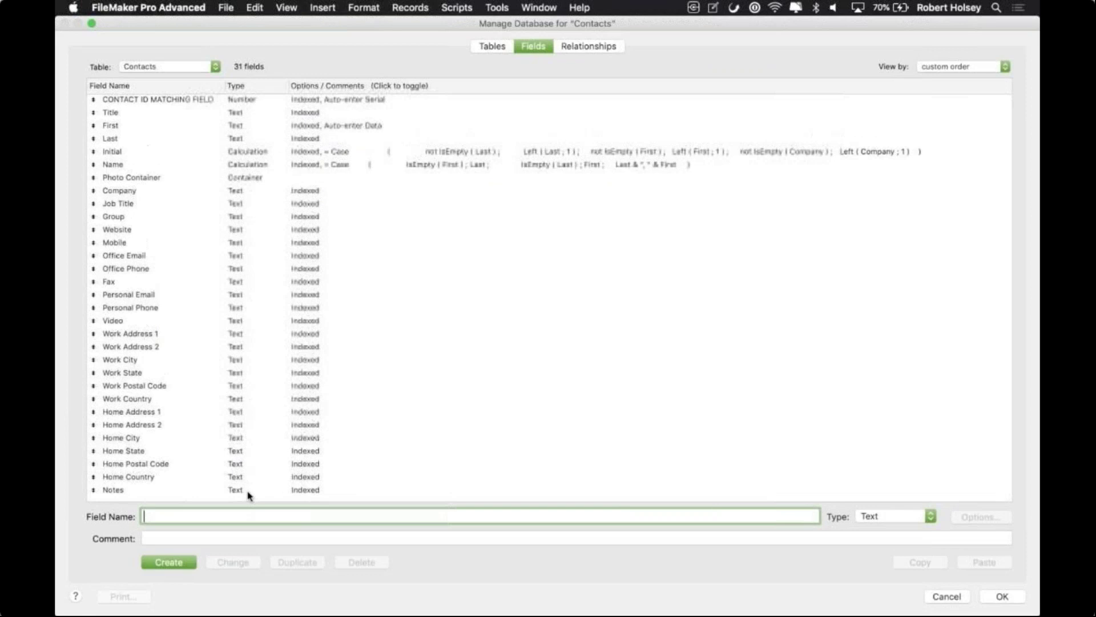
pyautogui.write('new field')
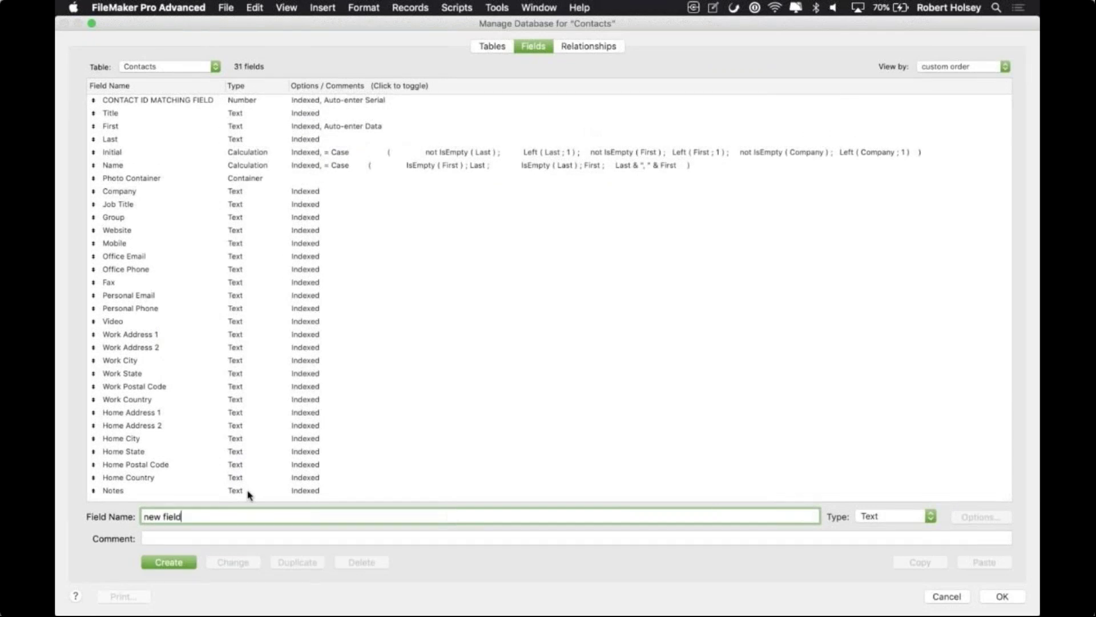
pyautogui.click(171, 566)
pyautogui.click(1009, 596)
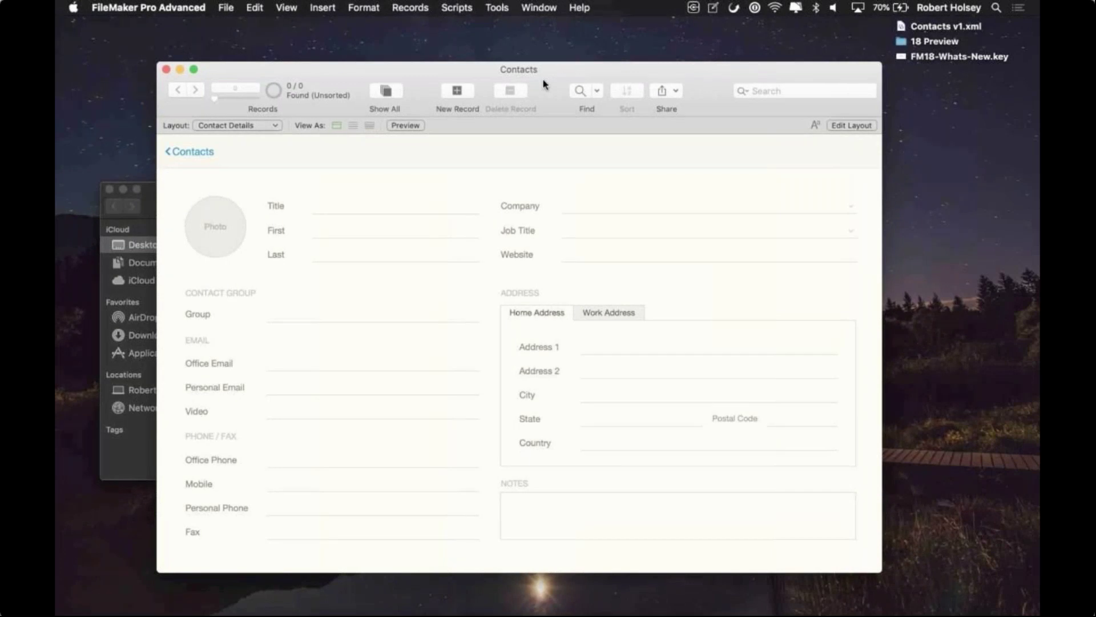
# Step: Save a second XML copy to the Desktop as Contacts v2.xml
pyautogui.click(497, 7)
pyautogui.click(503, 95)
pyautogui.write('v2')
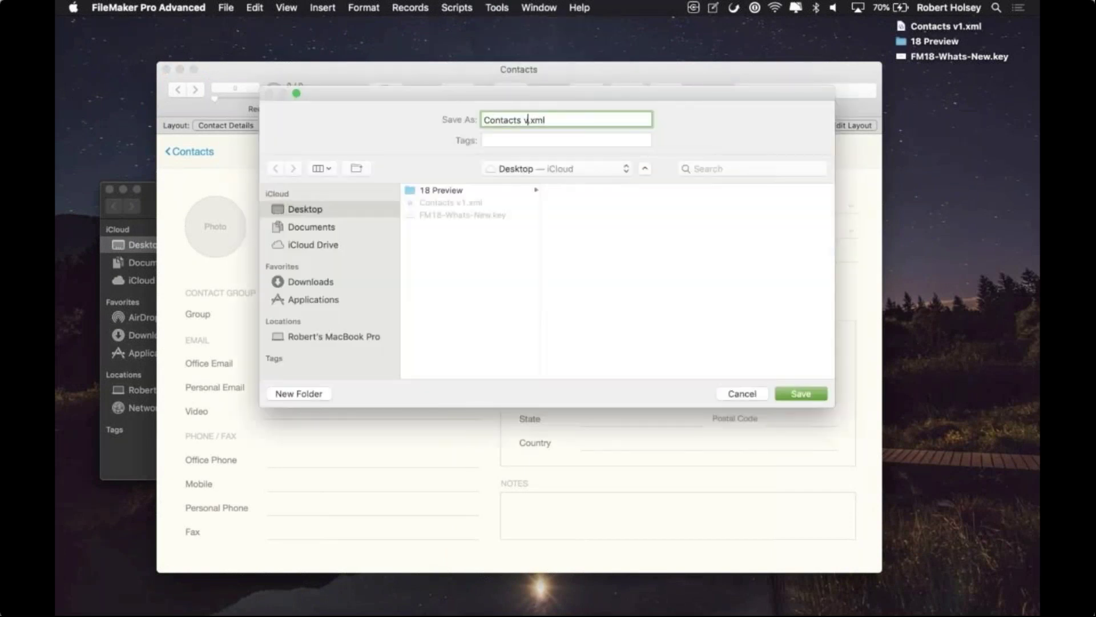
pyautogui.click(810, 394)
pyautogui.click(908, 78)
# Step: Open both XML copies in BBEdit, compare them, and show extra lines 269–275 defining new field
pyautogui.moveTo(995, 29); pyautogui.dragTo(536, 598)
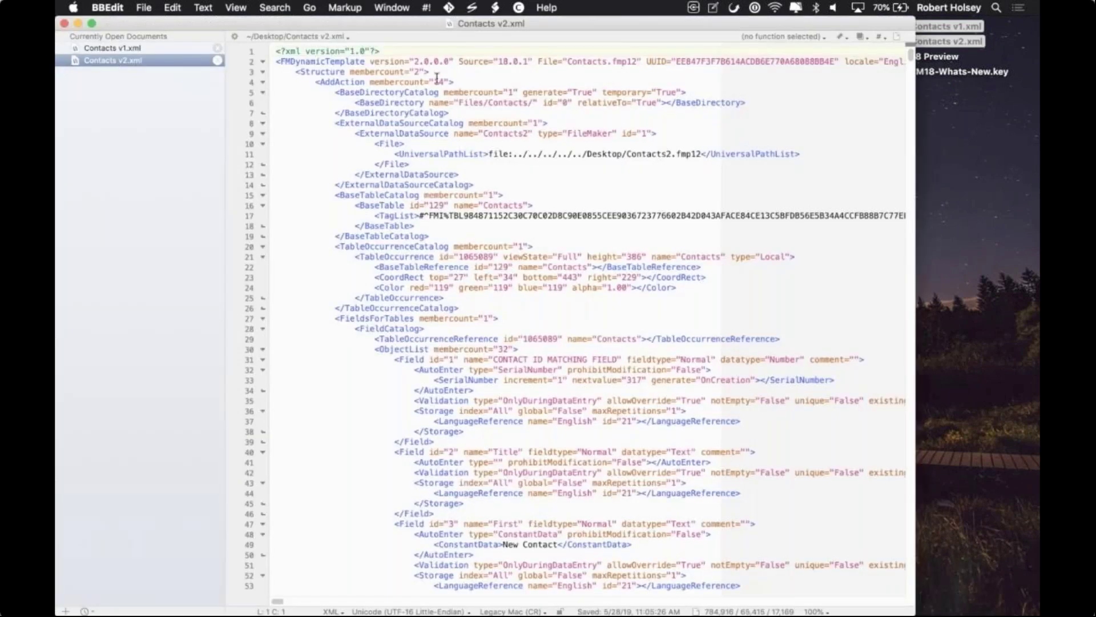
pyautogui.keyDown('shift'); pyautogui.click(163, 49); pyautogui.keyUp('shift')
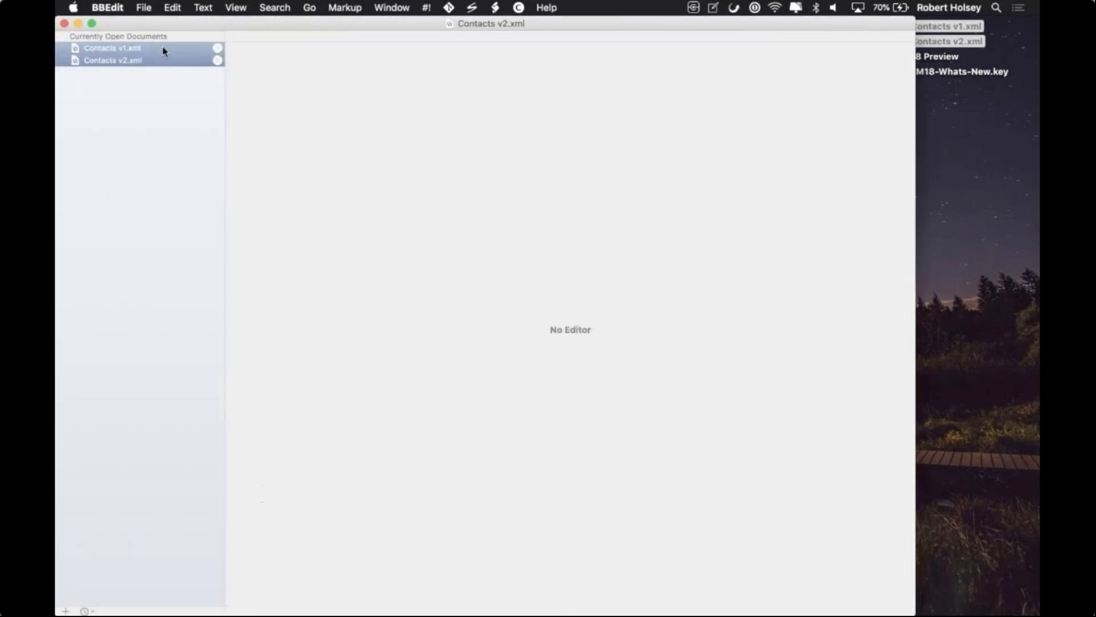
pyautogui.rightClick(163, 48)
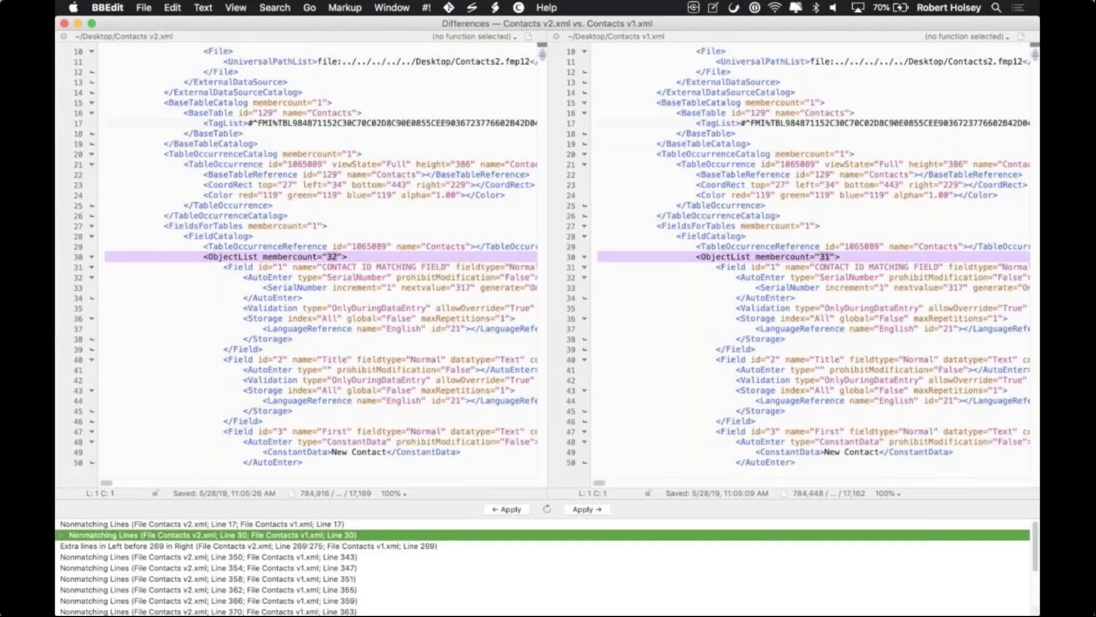
pyautogui.click(249, 546)
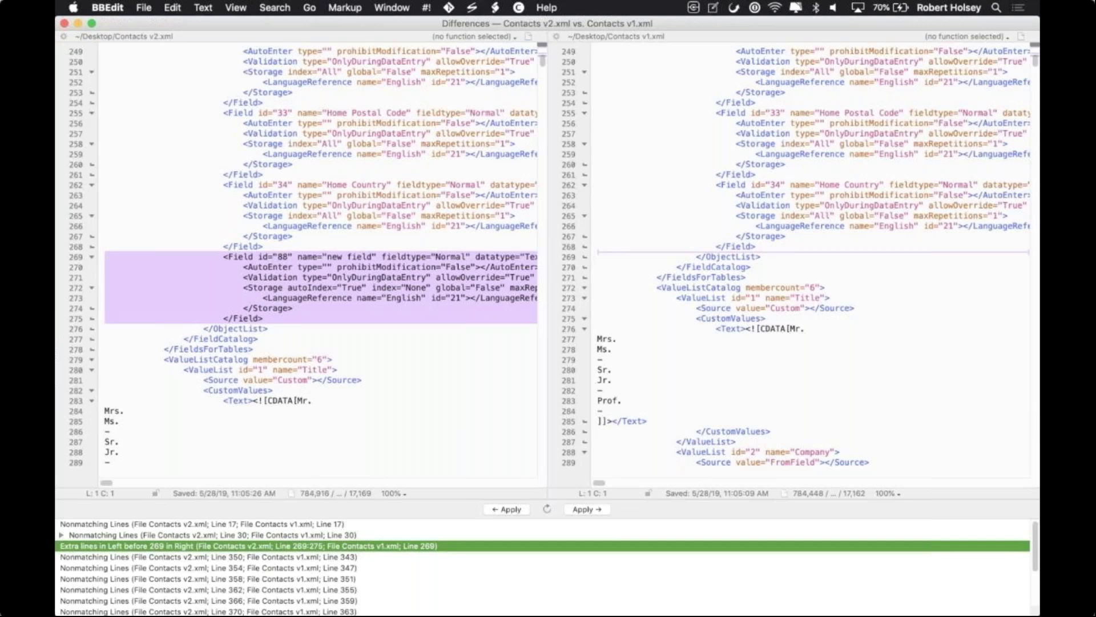
# Step: Close the Differences window, both XML documents, and the Finder Desktop window
pyautogui.click(64, 23)
pyautogui.click(65, 24)
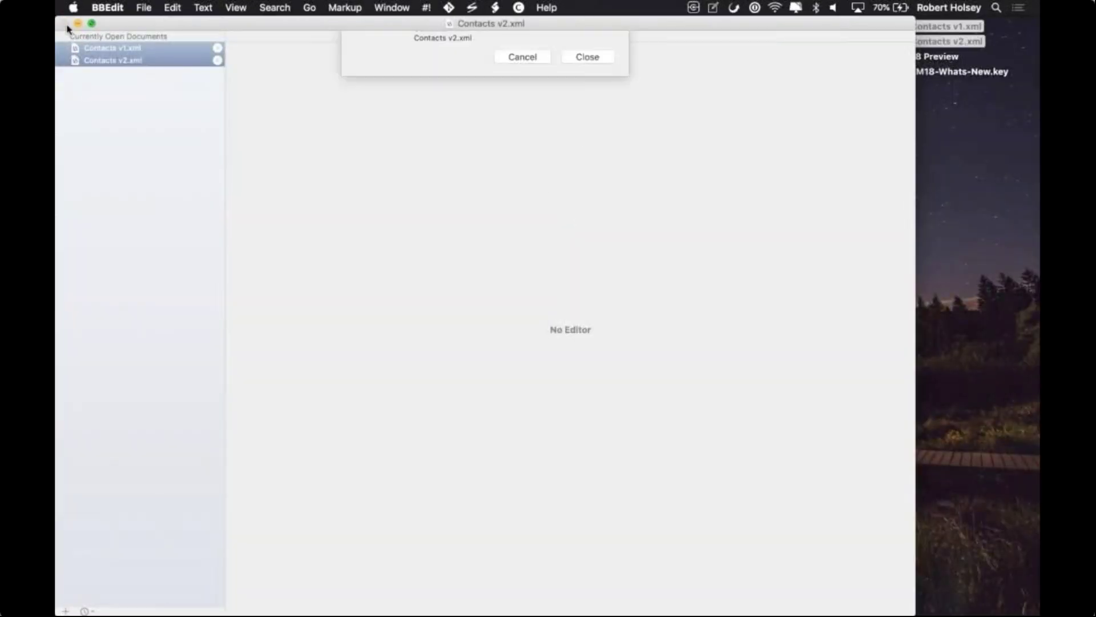
pyautogui.click(586, 122)
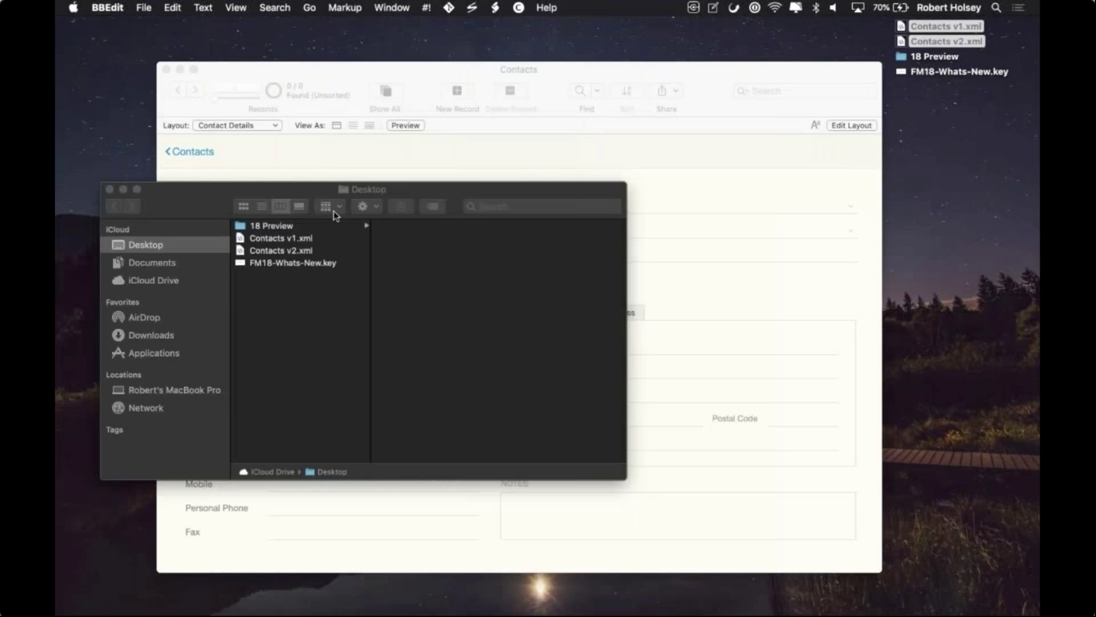
pyautogui.click(109, 189)
# Step: Minimize the Contacts window and play the Keynote slideshow from the Demo slide
pyautogui.click(183, 75)
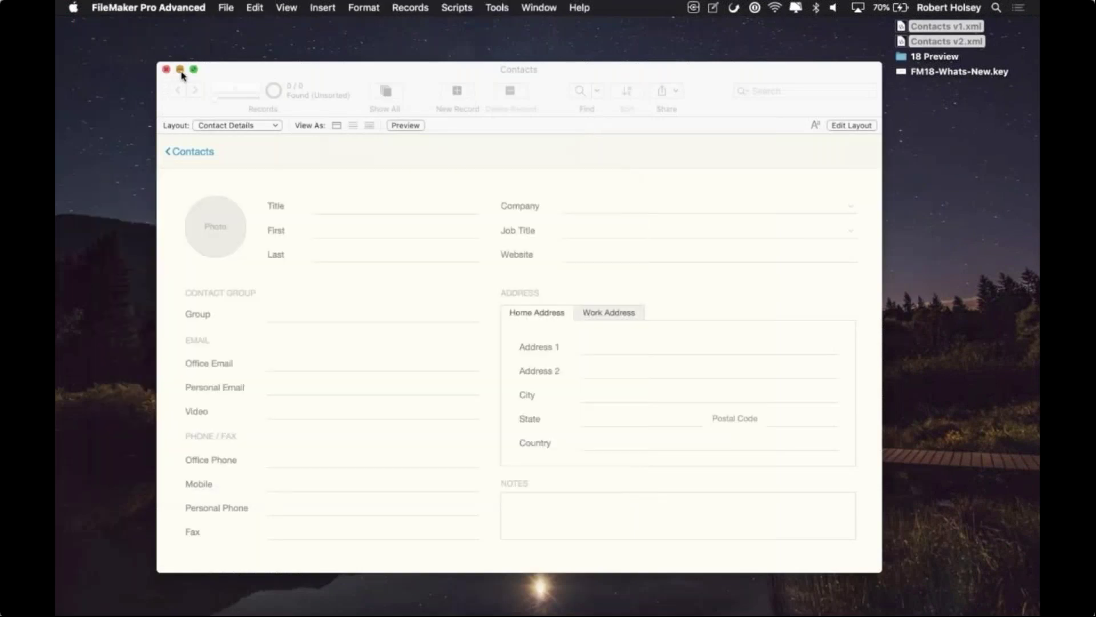
pyautogui.click(180, 69)
pyautogui.click(628, 588)
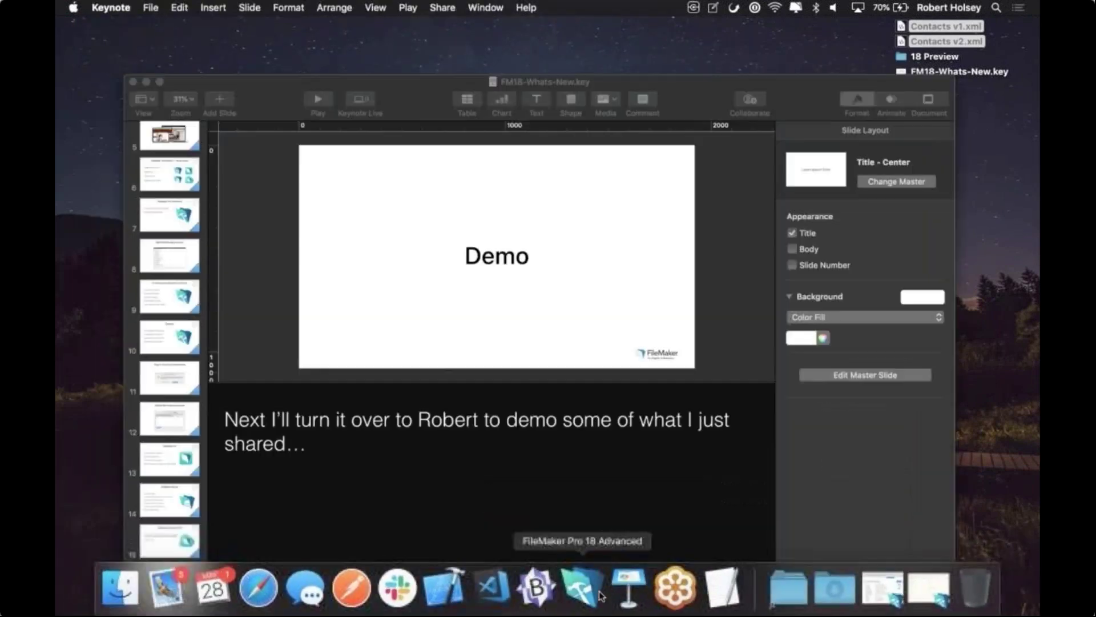
pyautogui.click(302, 87)
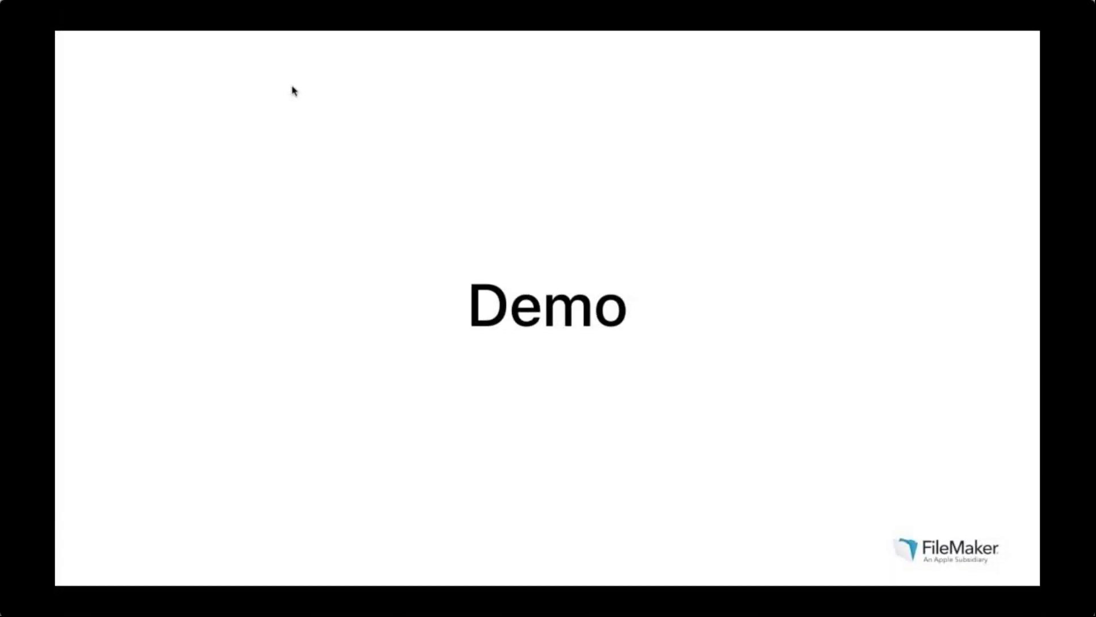